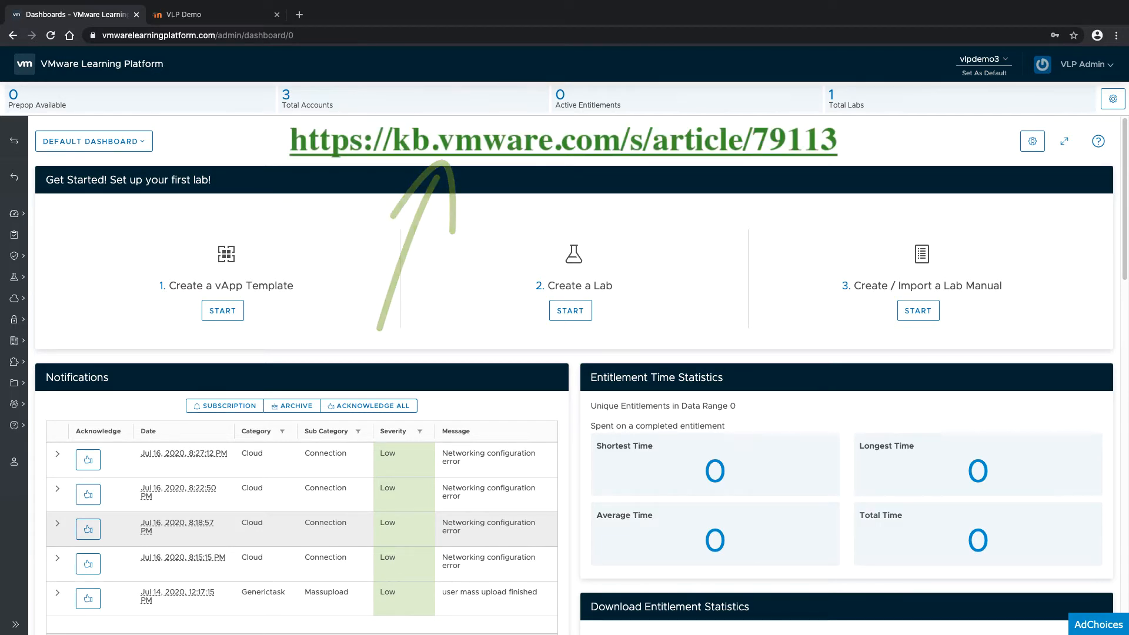
Open the LTI Integrations page and view the v1.1 tool settings.
click(15, 624)
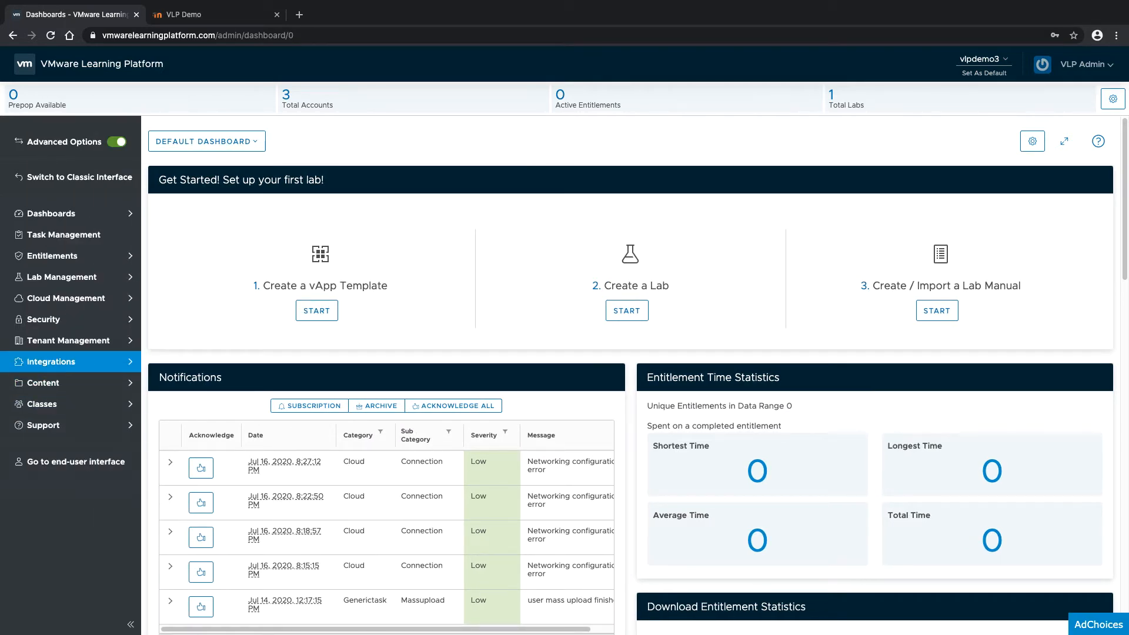
click(92, 362)
click(73, 464)
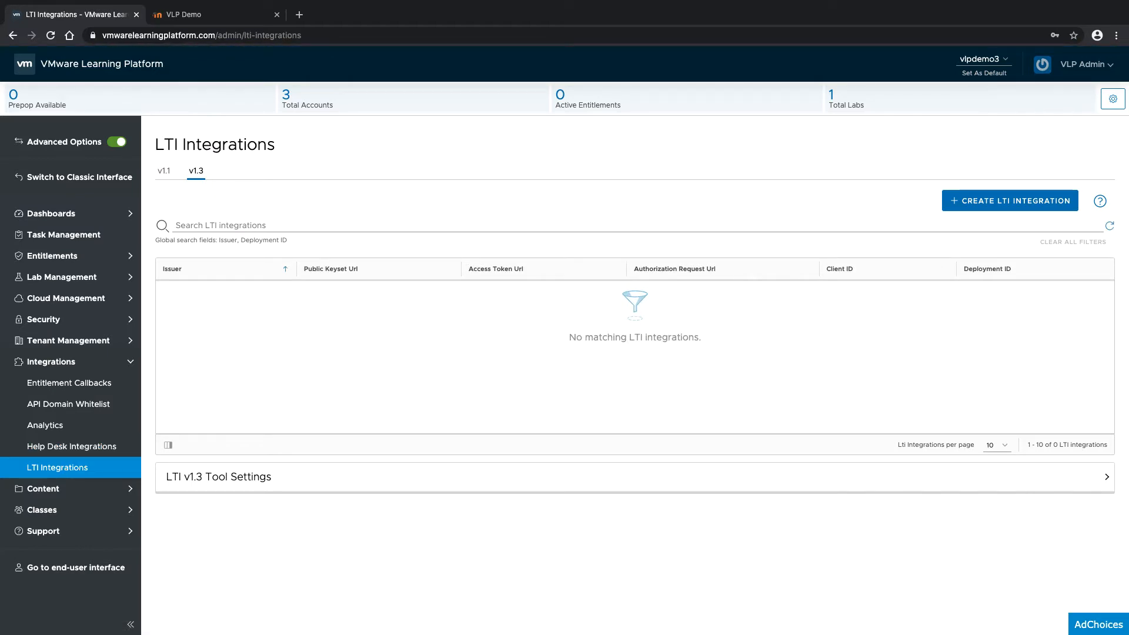
click(164, 171)
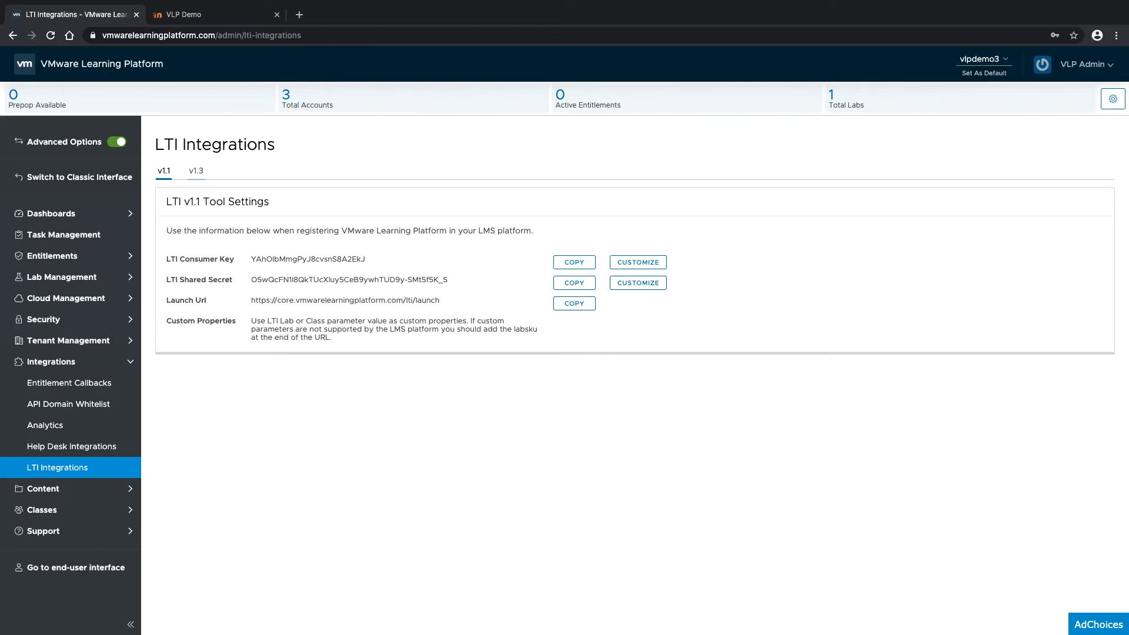
Review the LTI v1.3 tool settings, including the login, launch and JWKS URLs and the public key.
click(199, 171)
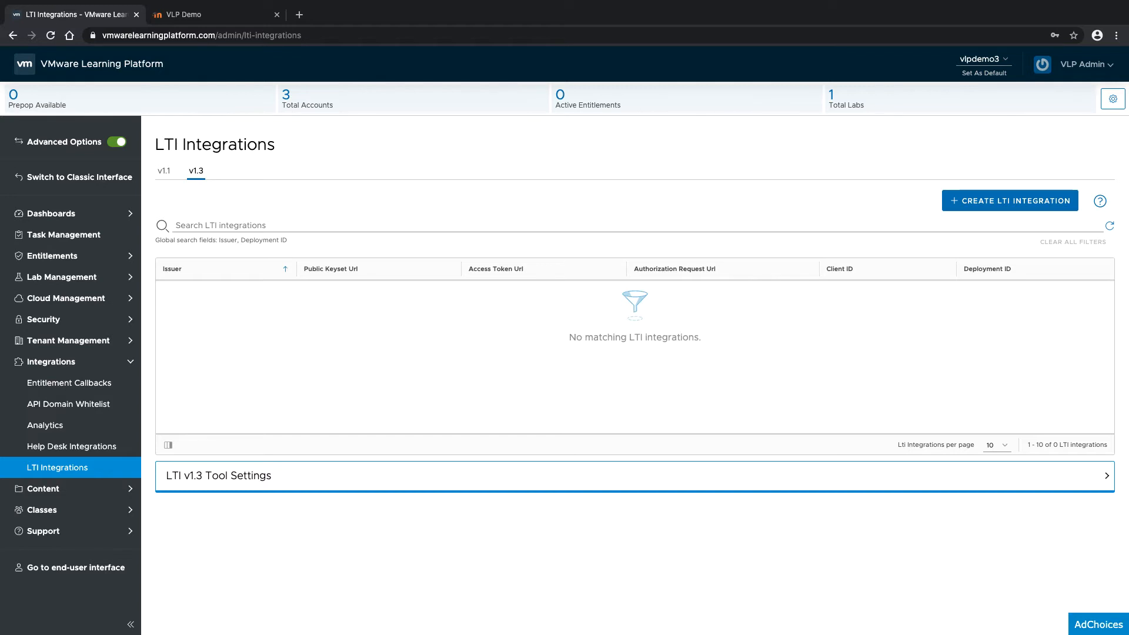
click(286, 476)
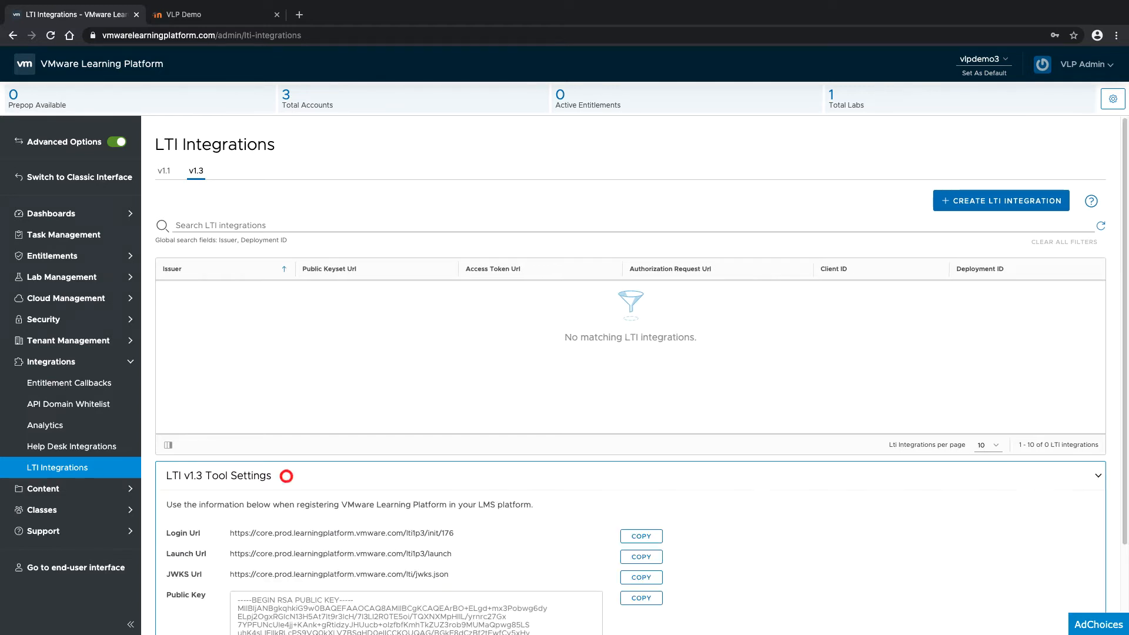
scroll(286, 476, down, 3)
scroll(641, 376, down, 2)
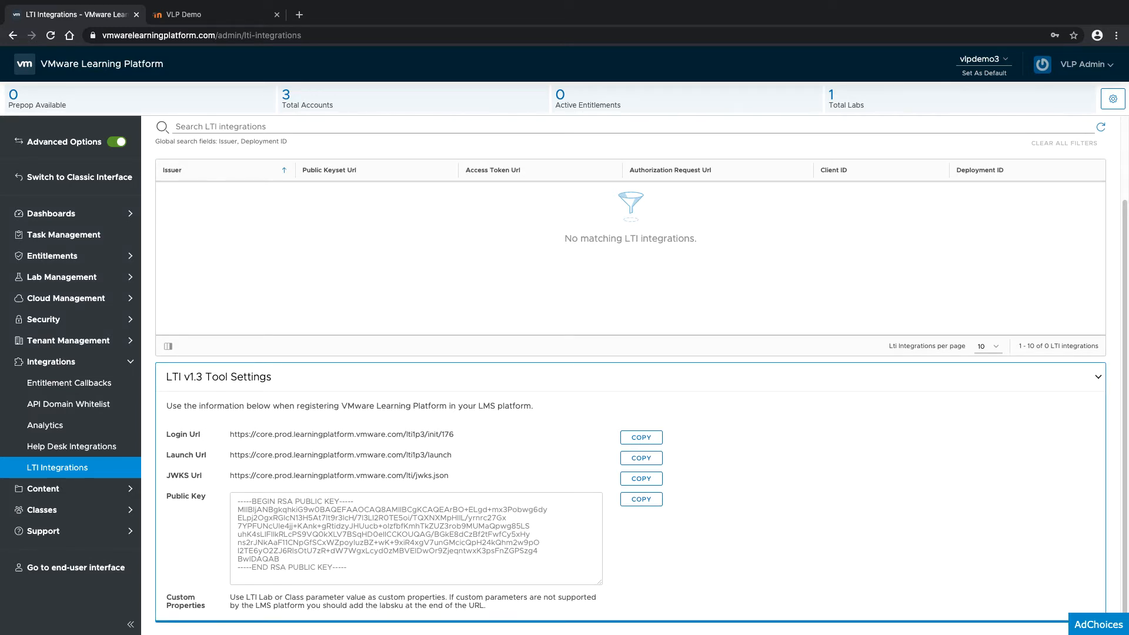
click(286, 377)
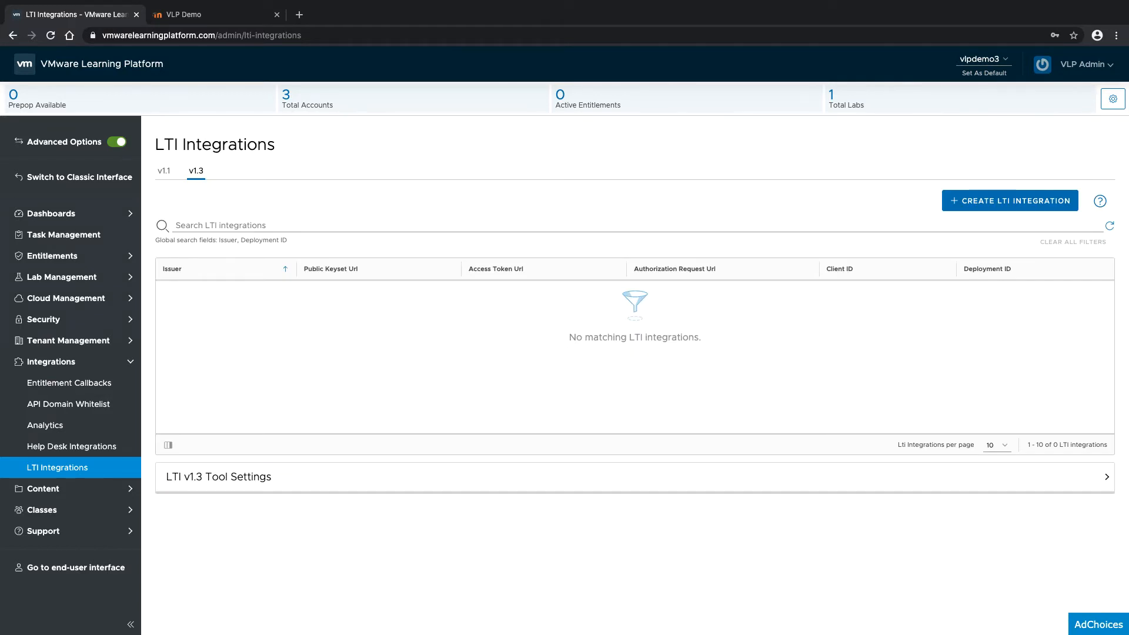
Switch to the Moodle site and open the manual external tool configuration form from its external tool management page.
click(227, 15)
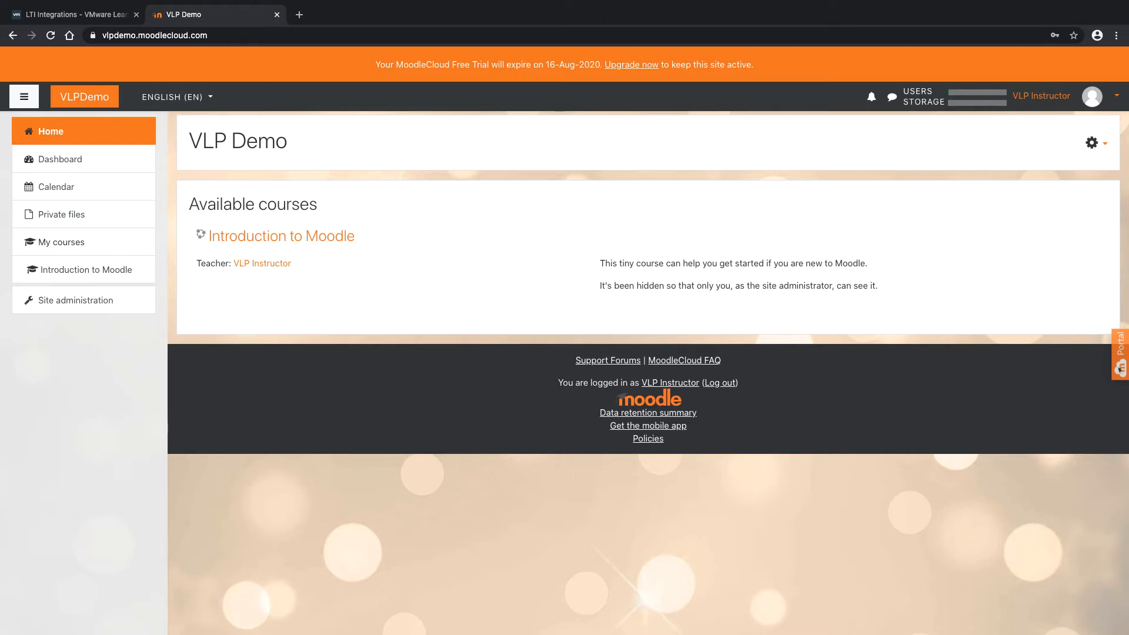
click(86, 299)
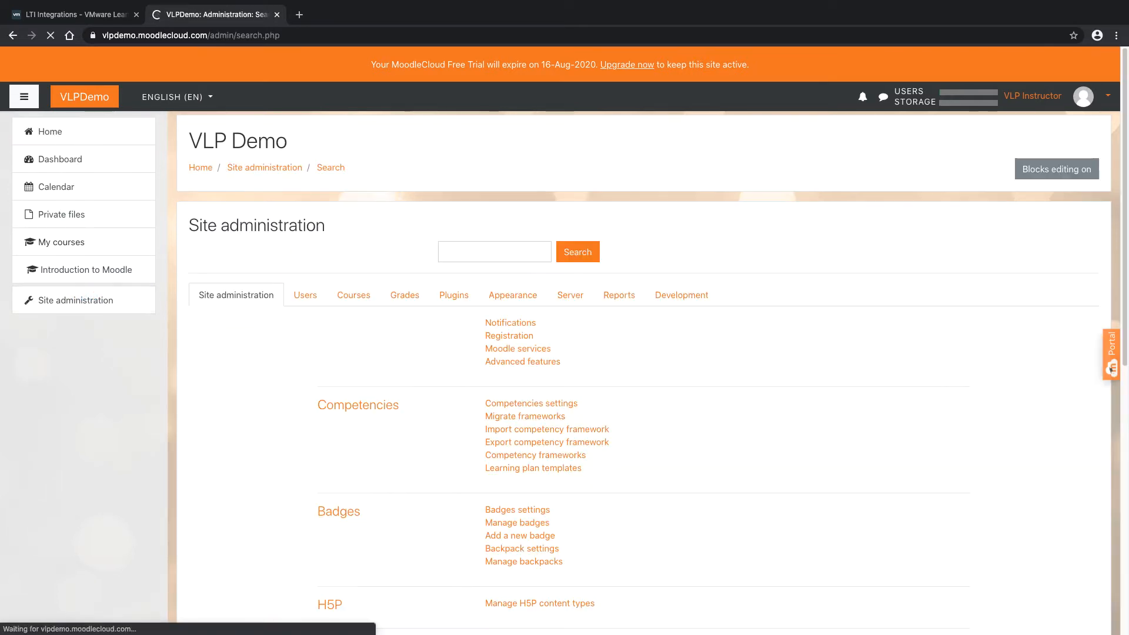
click(452, 292)
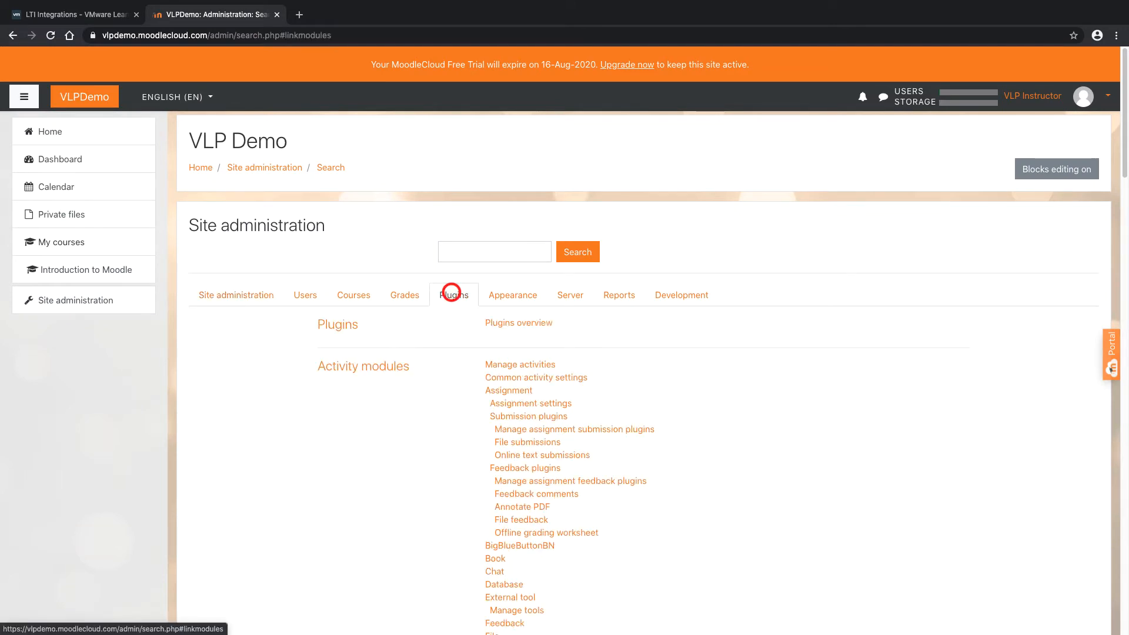
scroll(451, 292, down, 2)
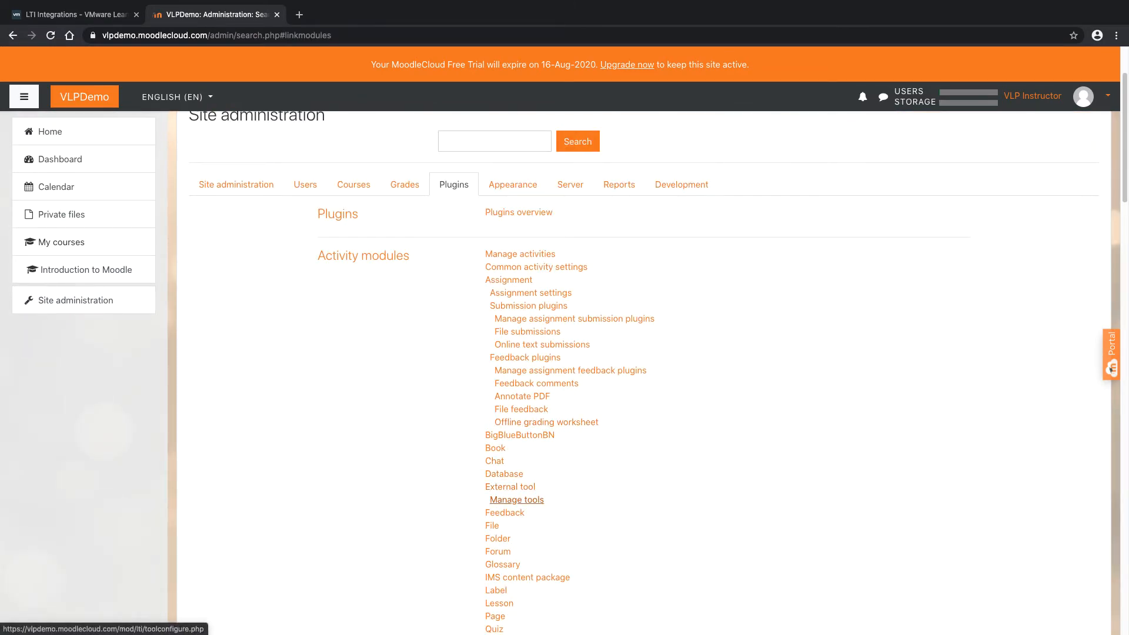
click(523, 499)
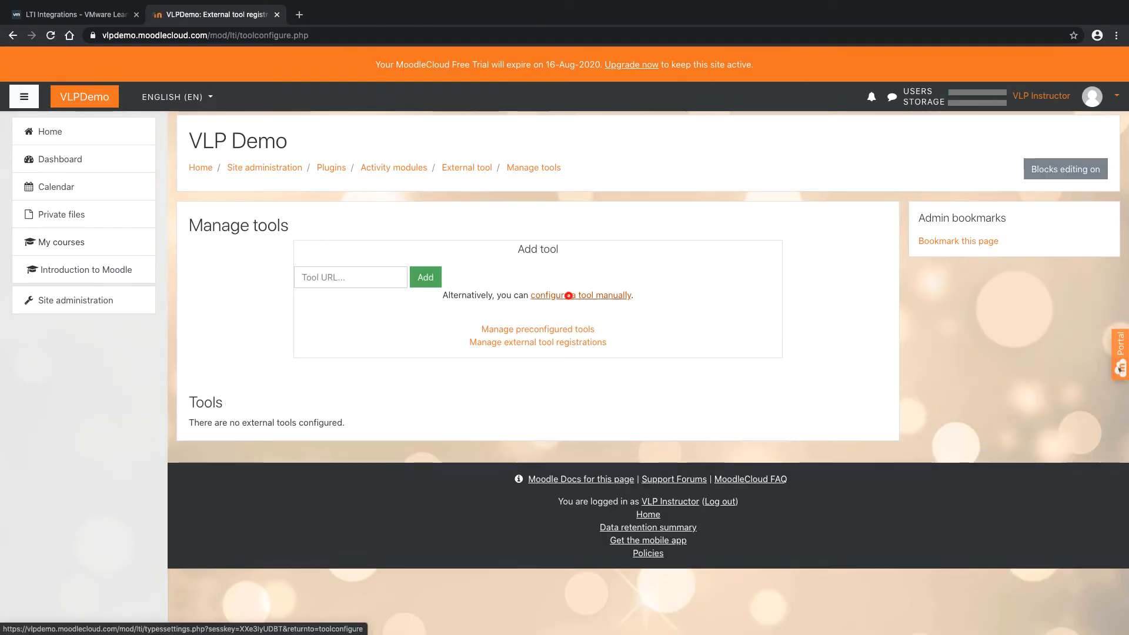
click(568, 295)
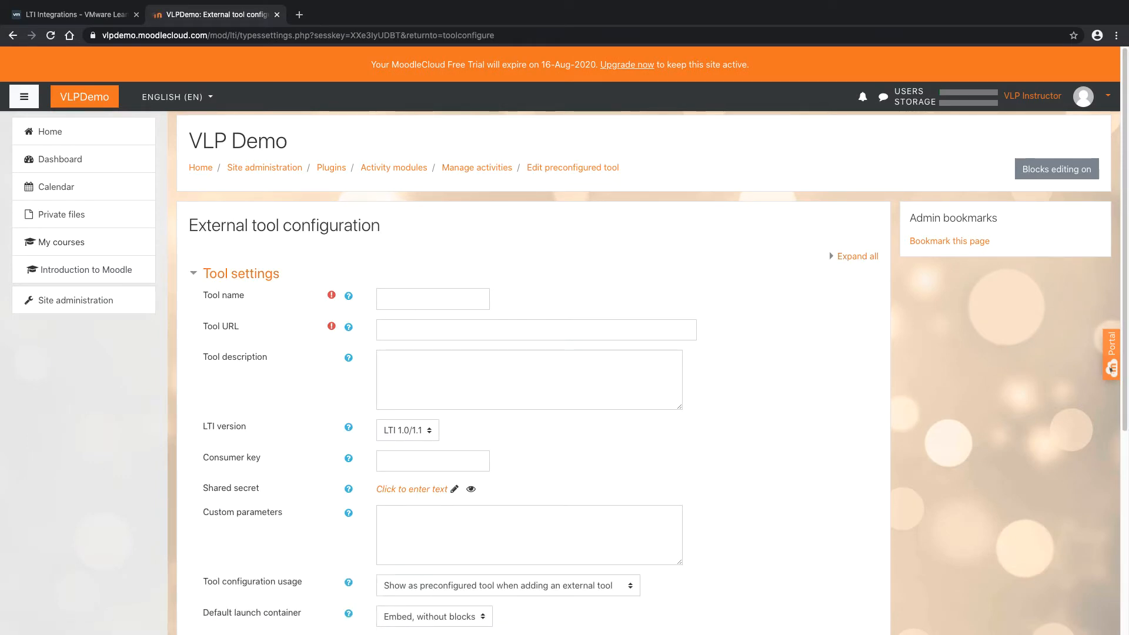
Set the external tool's LTI version to LTI 1.3 and name the tool VMware.
click(420, 431)
click(409, 442)
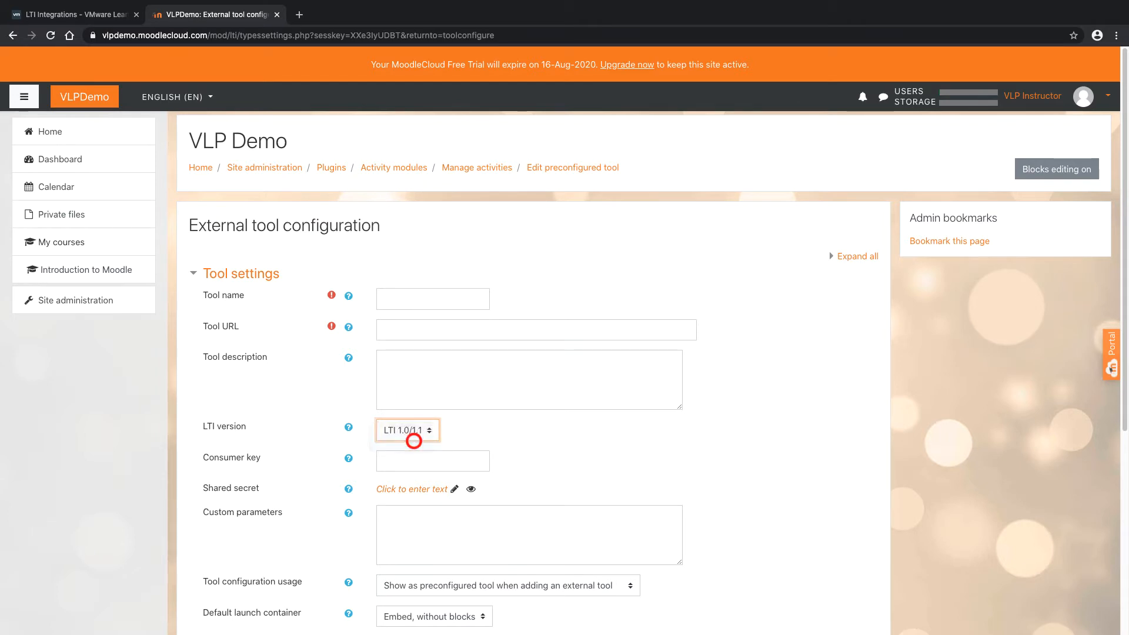
click(411, 296)
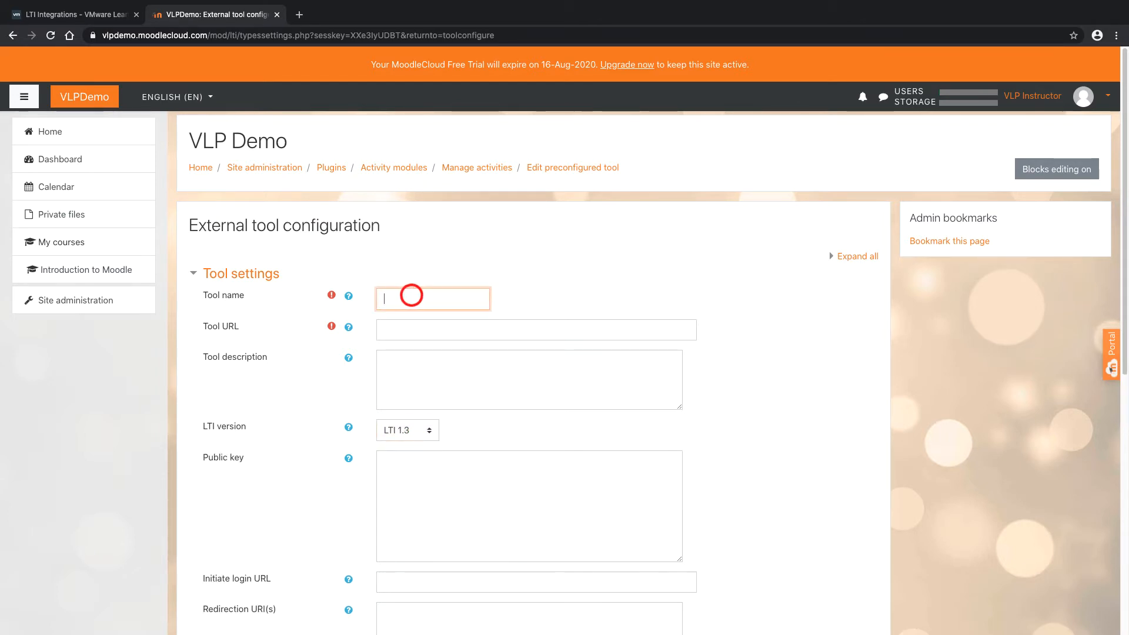
text(VMware)
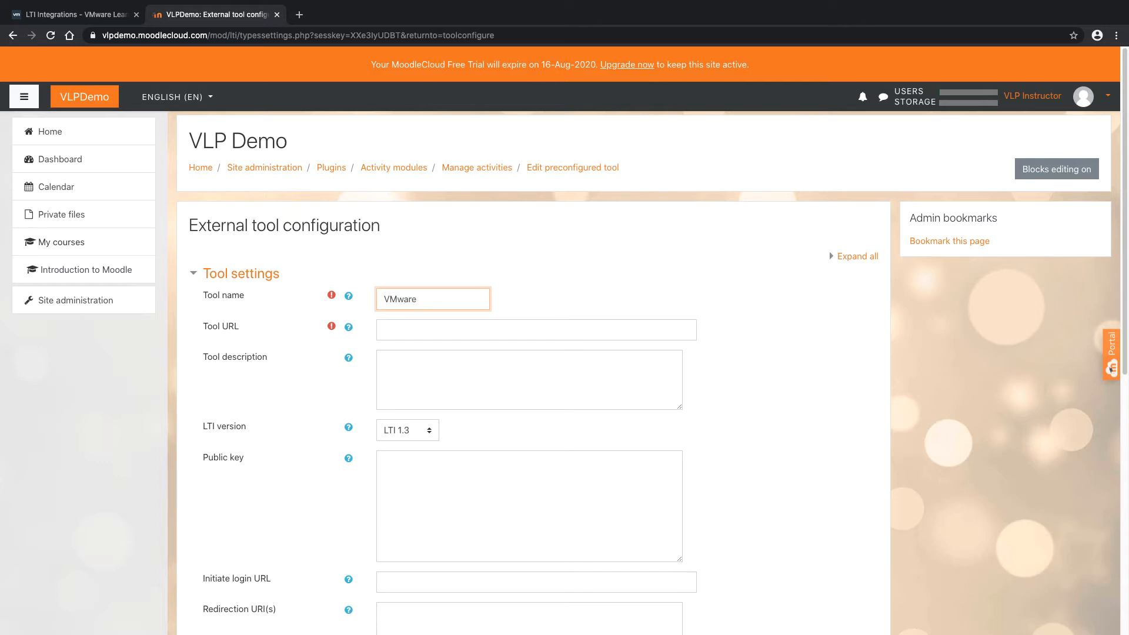
click(418, 328)
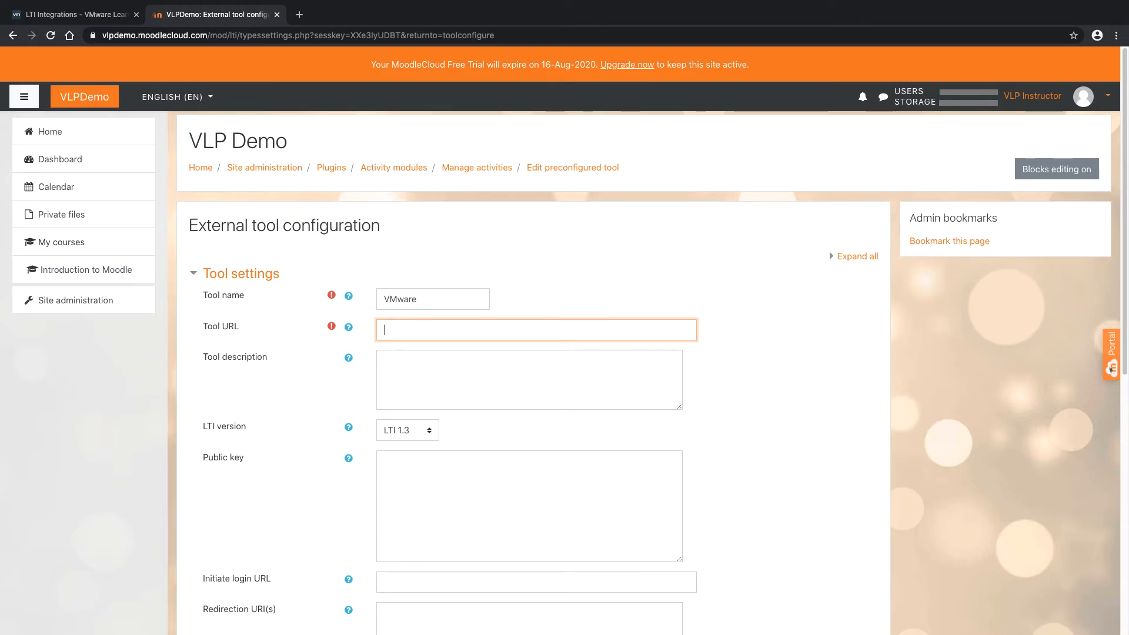
key(super+Tab)
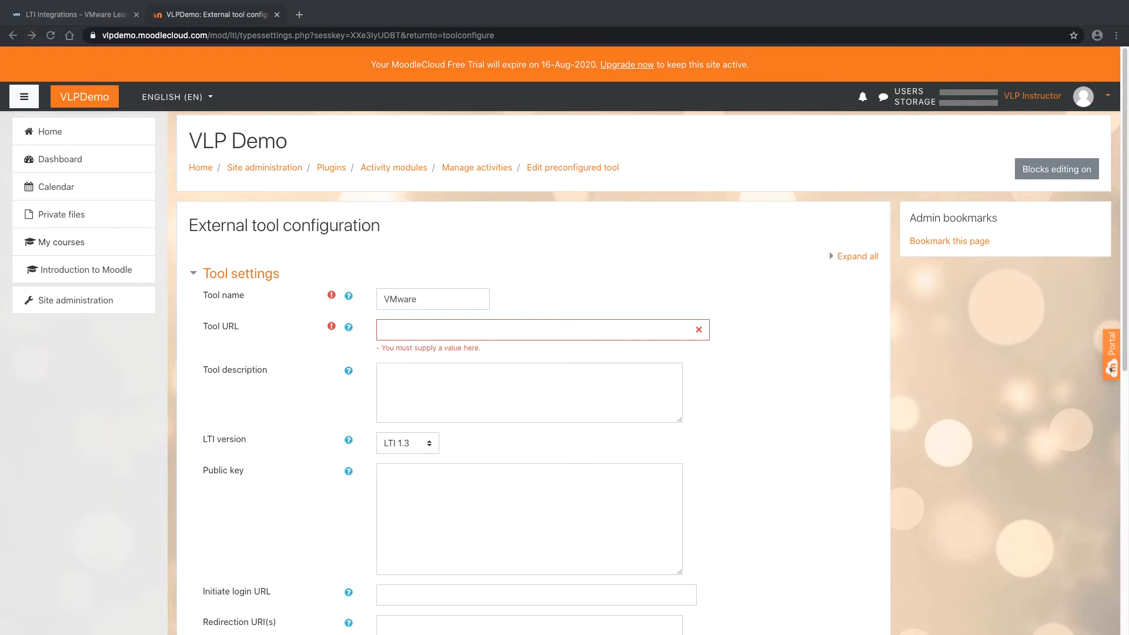
key(super+Tab)
text(https://core.prod.learningplatform.vmware.com/lti1p3/launch)
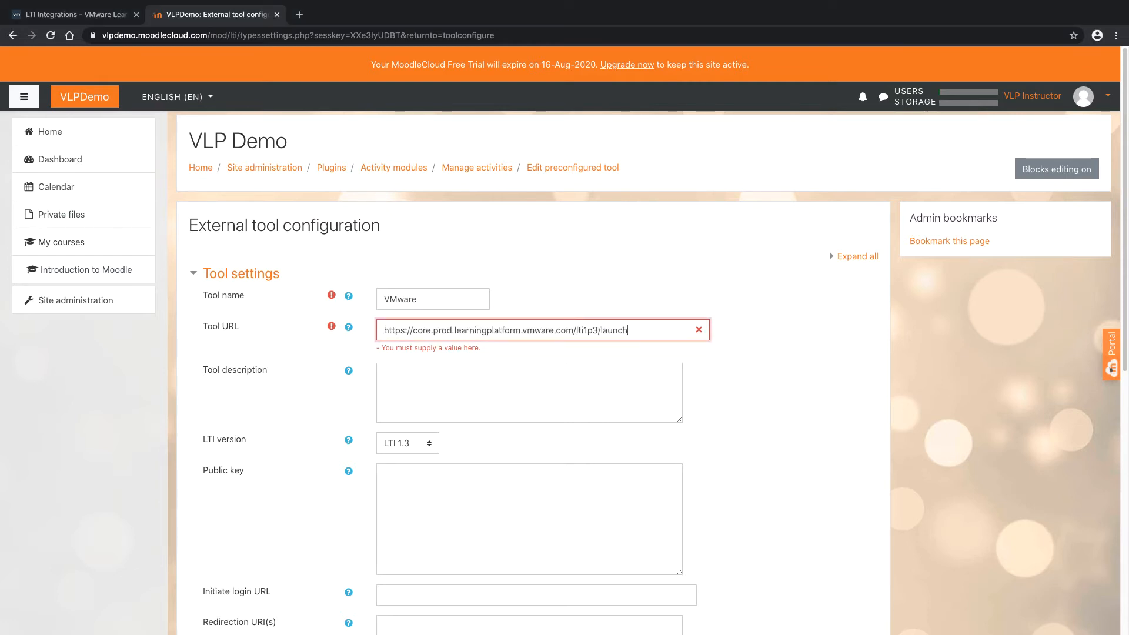
scroll(646, 341, down, 1)
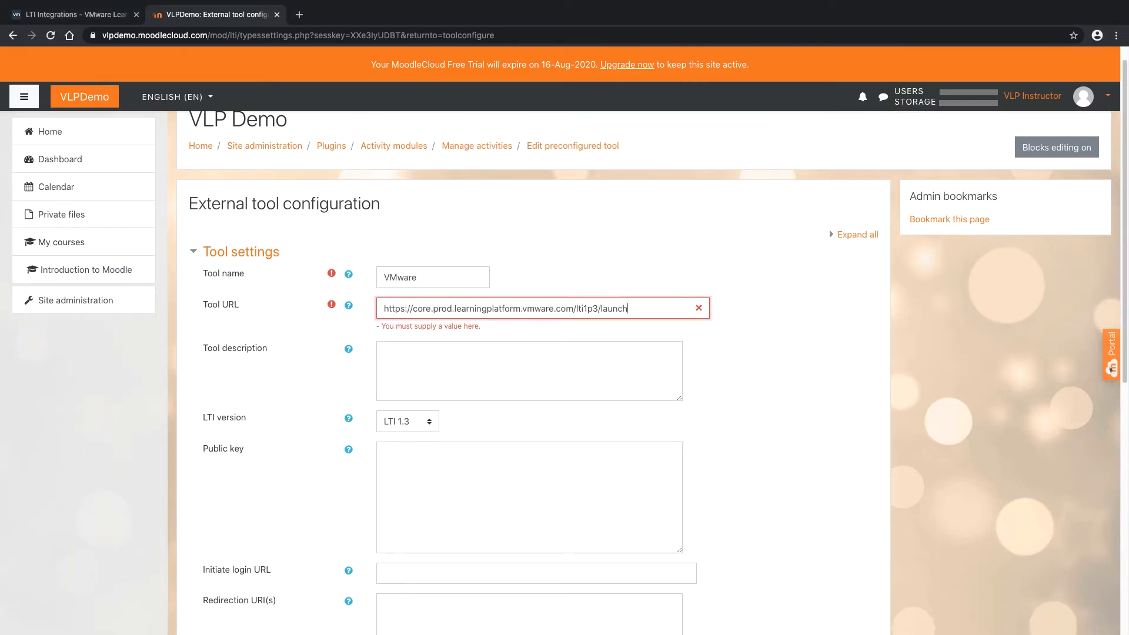
scroll(647, 341, down, 1)
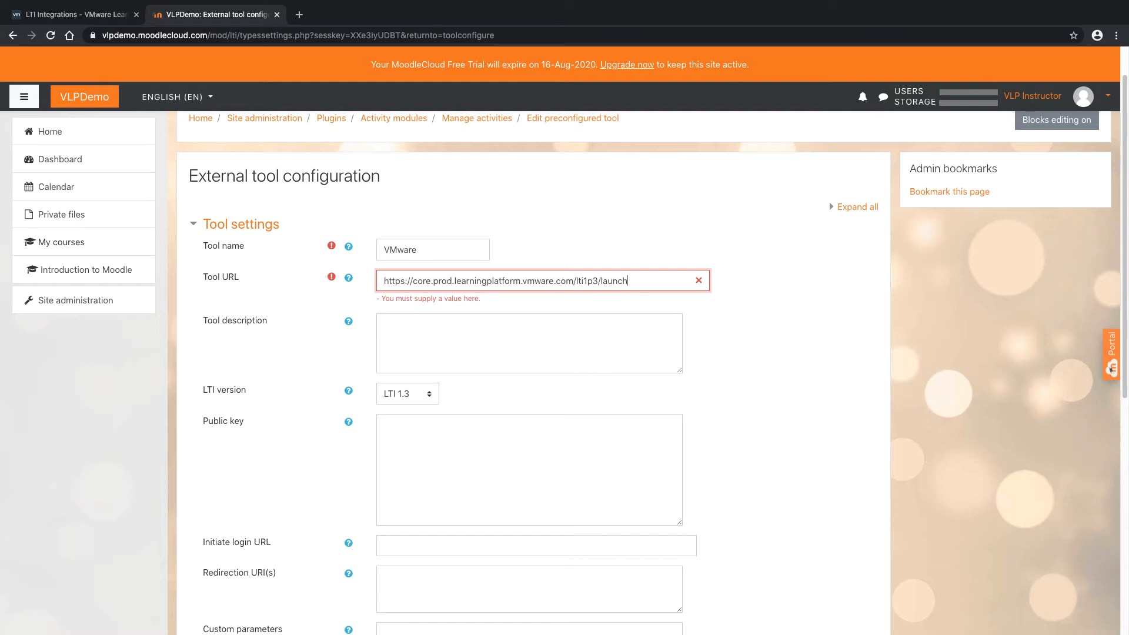
scroll(647, 341, down, 2)
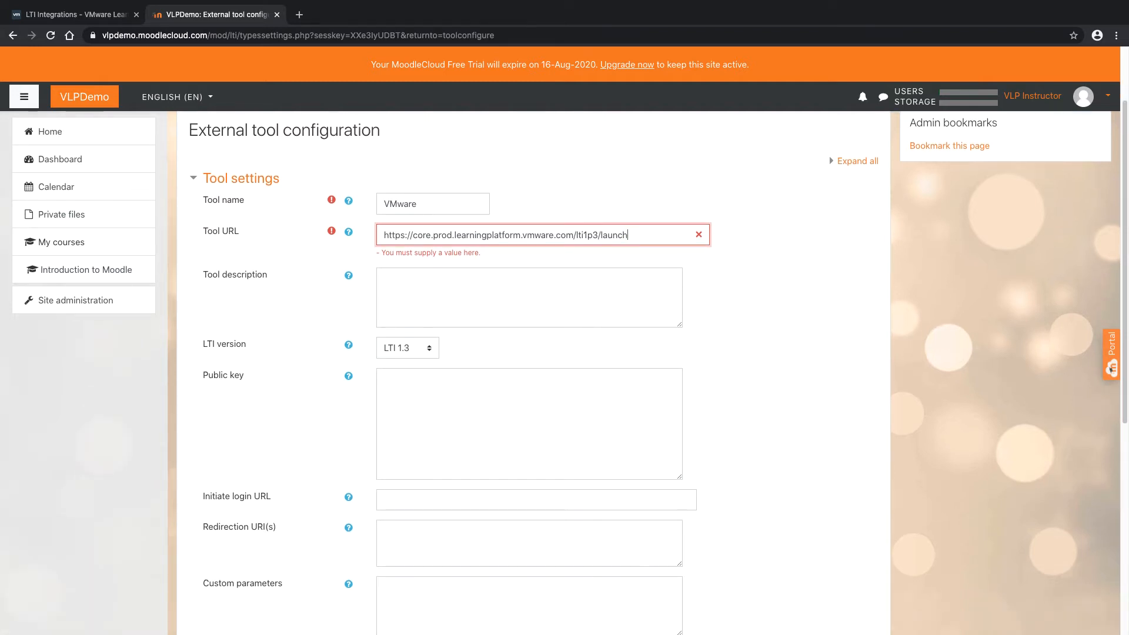
click(226, 232)
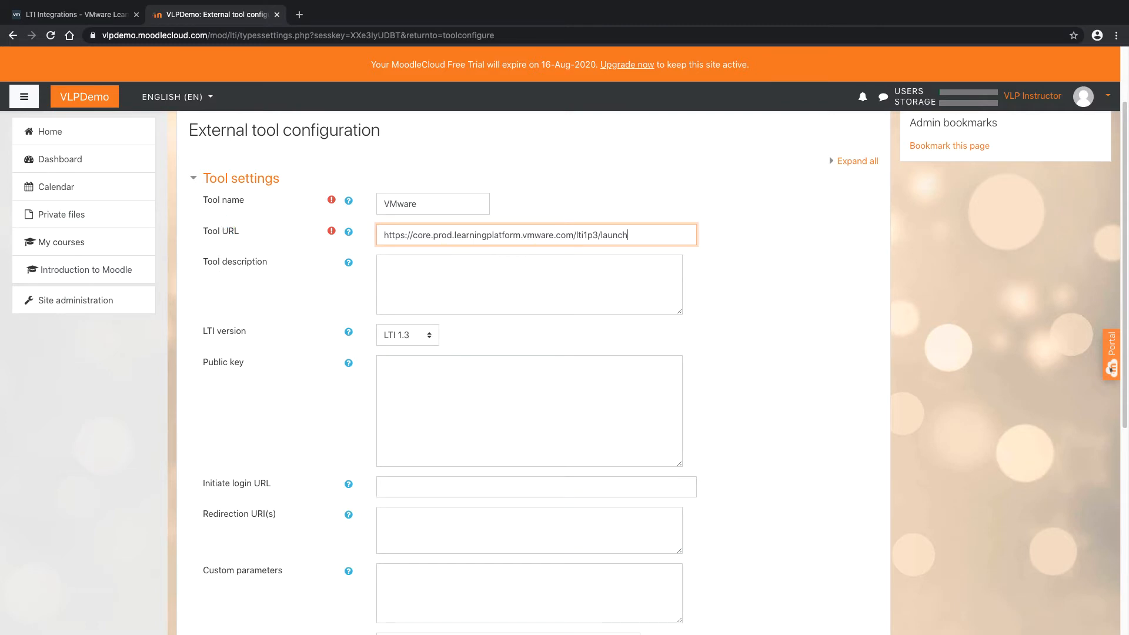
click(235, 514)
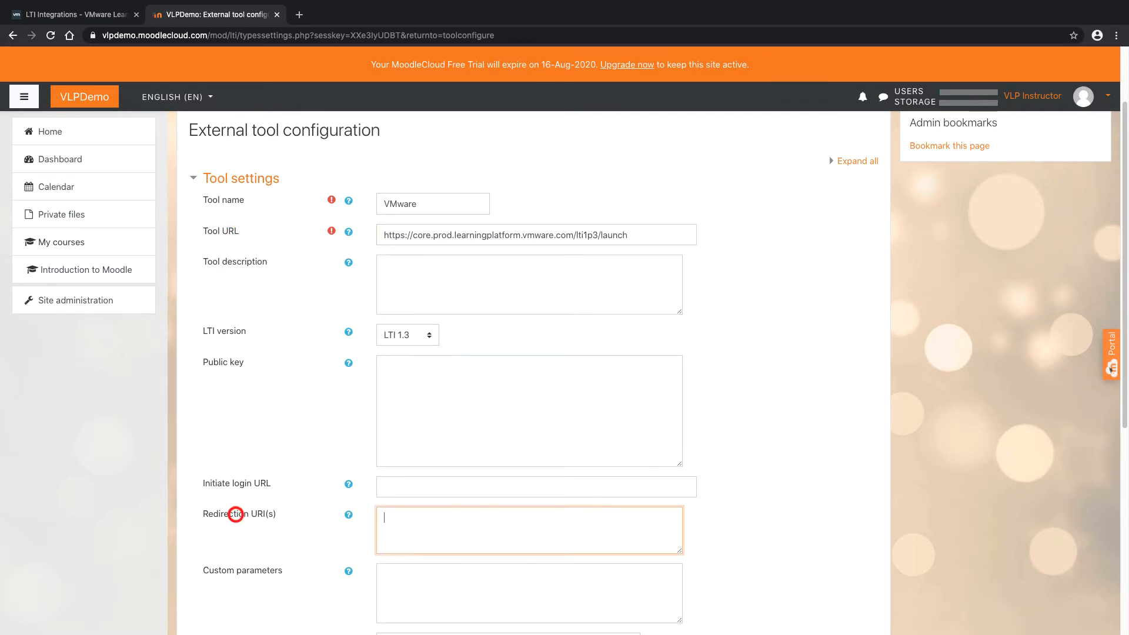
text(https://core.prod.learningplatform.vmware.com/lti1p3/launch)
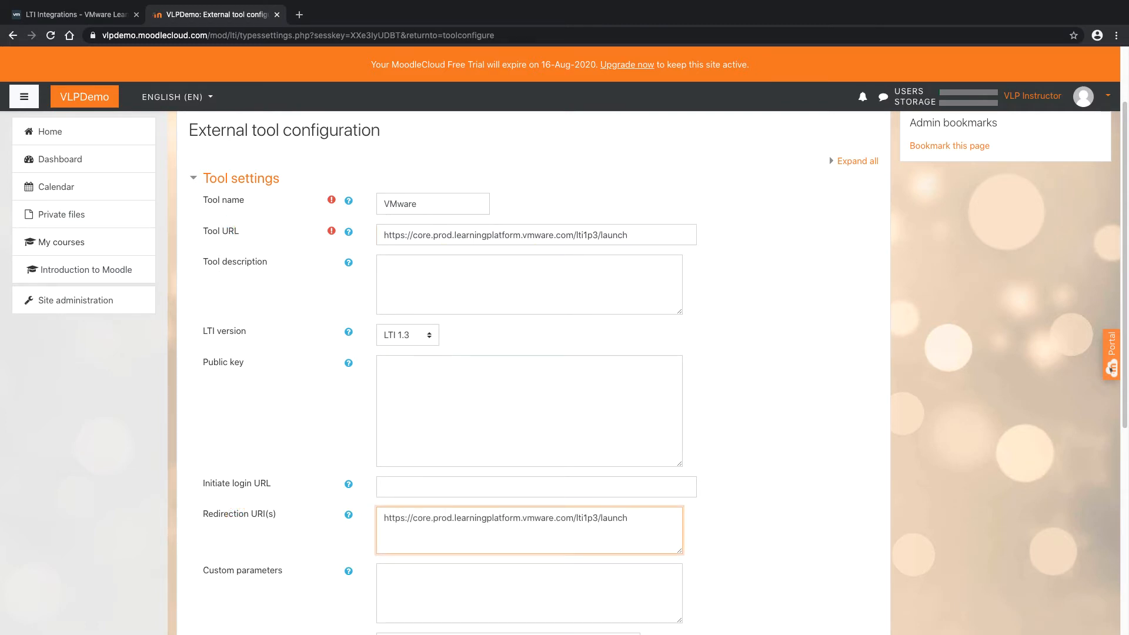
key(super+Tab)
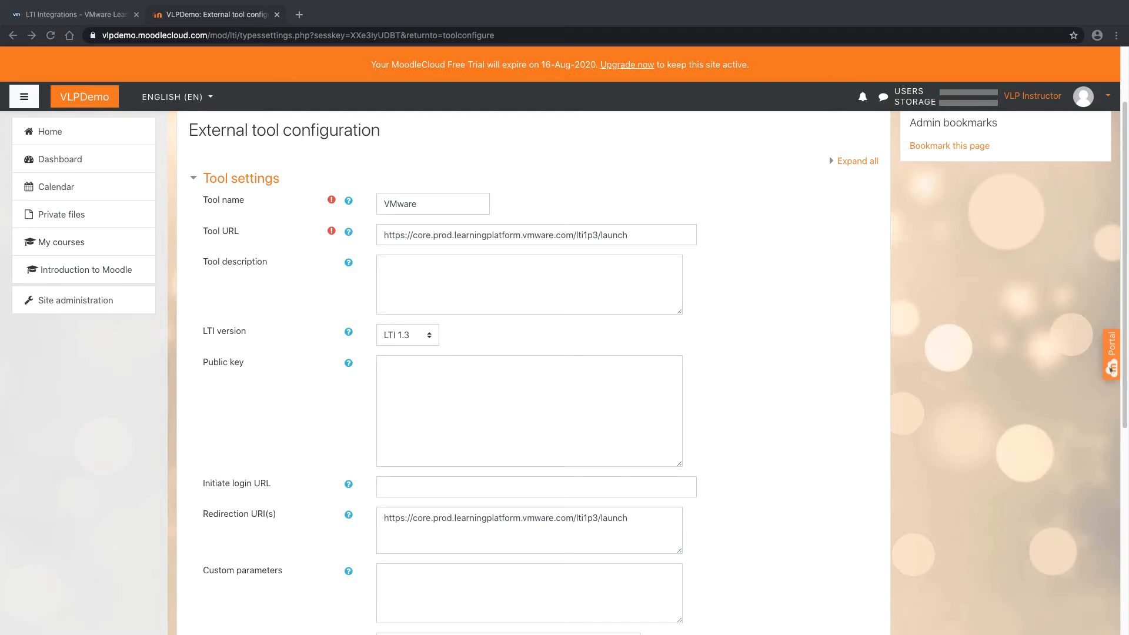
click(390, 486)
click(391, 485)
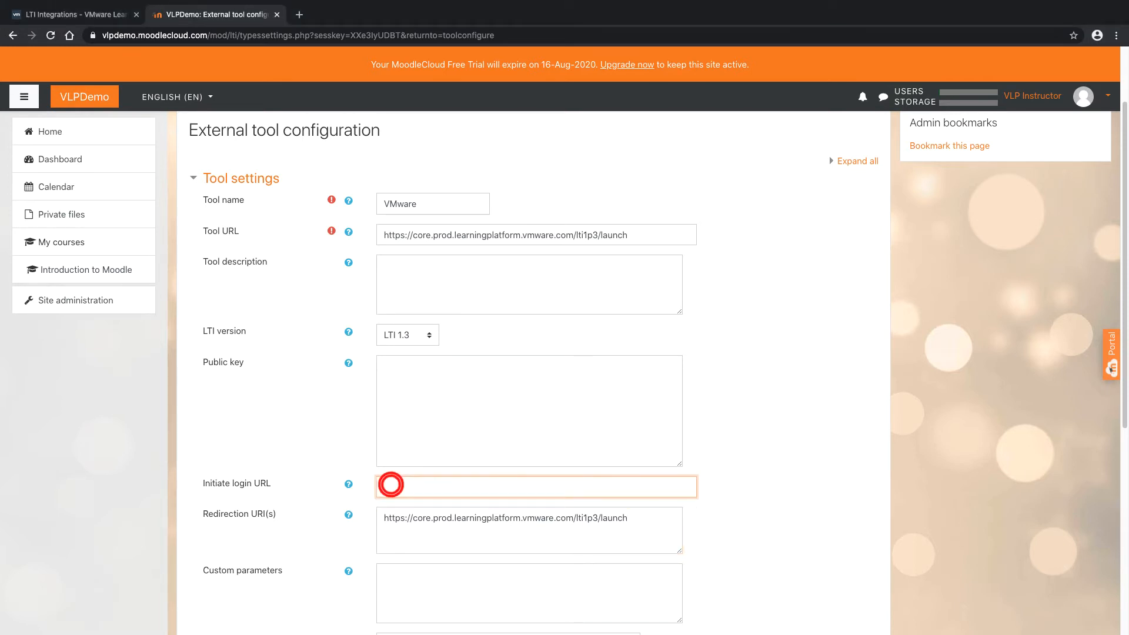
text(https://core.prod.learningplatform.vmware.com/lti1p3/init/176)
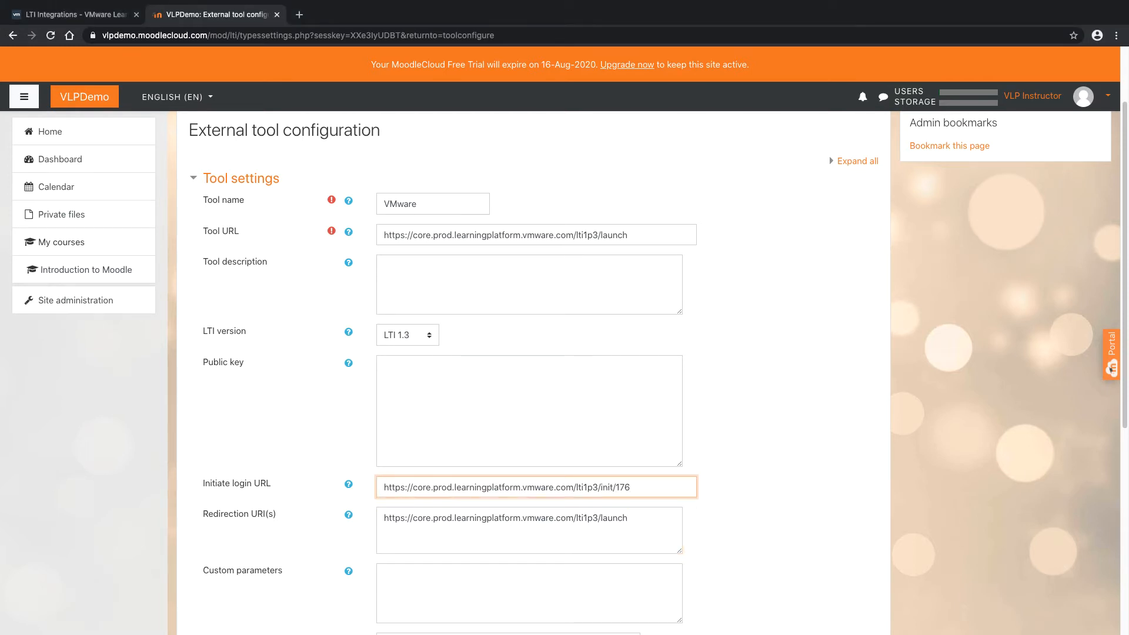
double_click(622, 487)
Paste the learning platform's RSA public key into the tool's Public key.
key(super+Tab)
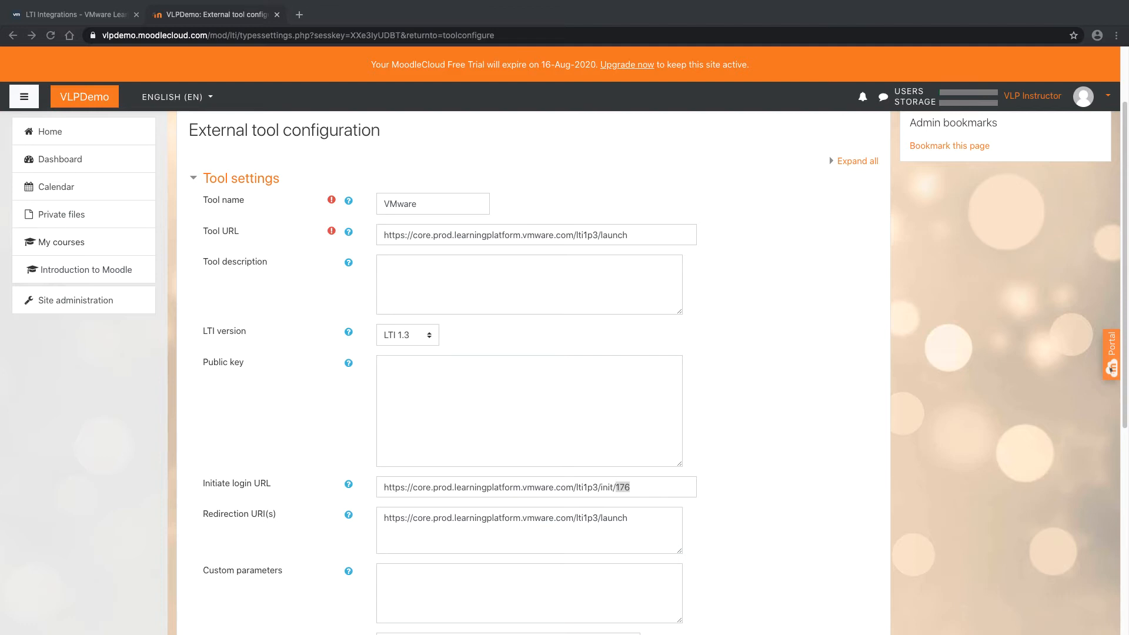
click(417, 420)
click(416, 419)
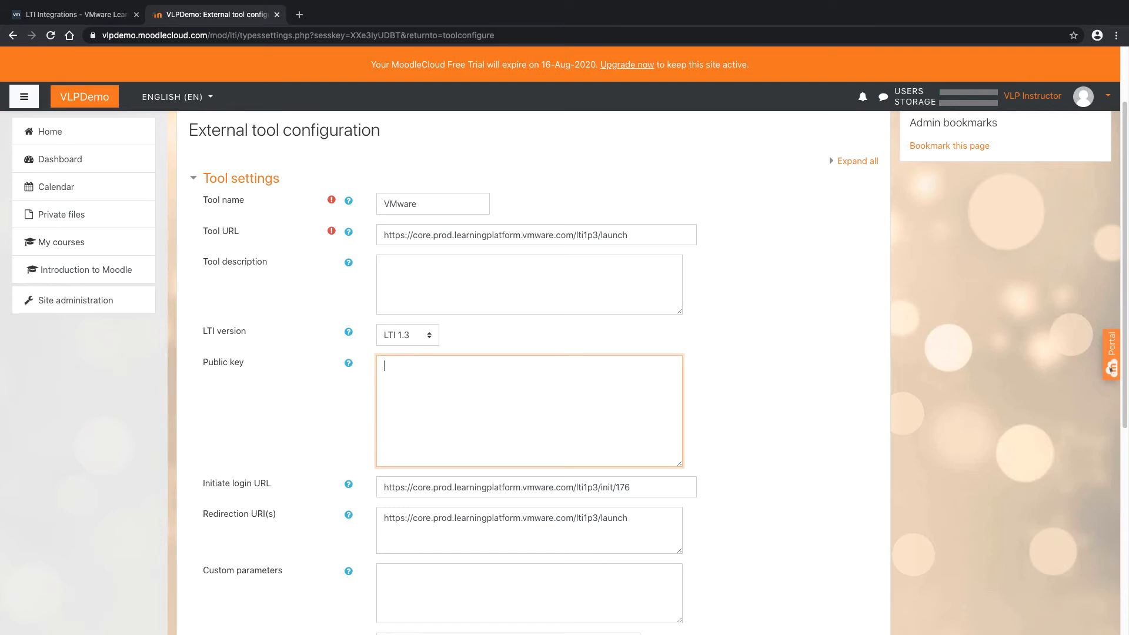
key(super+v)
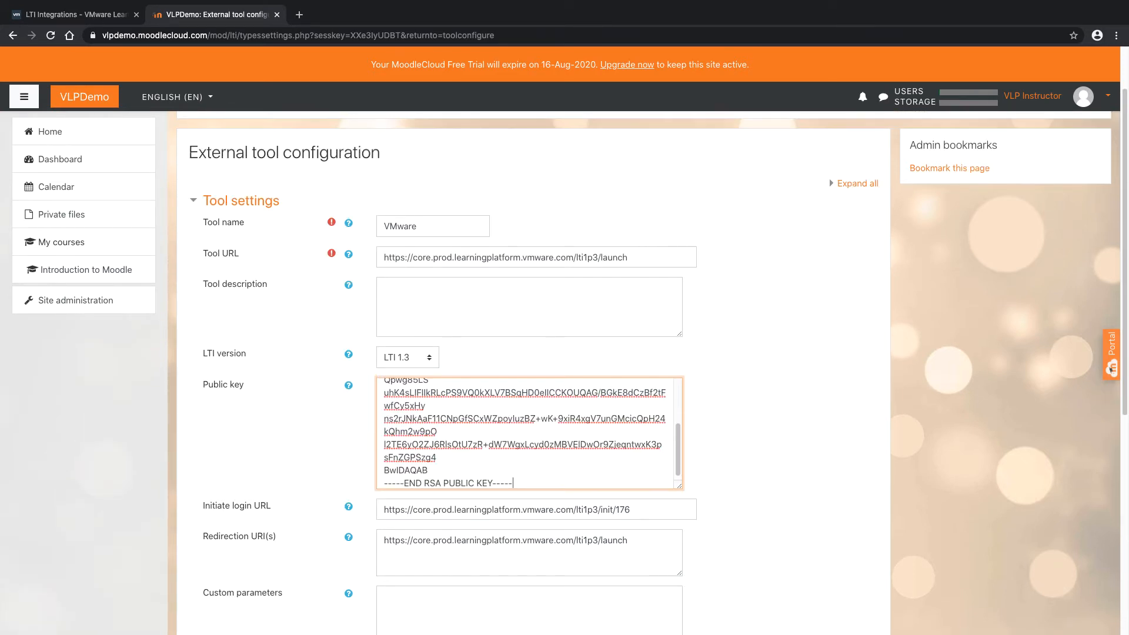
Set the default launch container to New window and the tool configuration usage to Show in activity chooser and as a preconfigured tool.
scroll(647, 373, down, 3)
scroll(646, 372, down, 2)
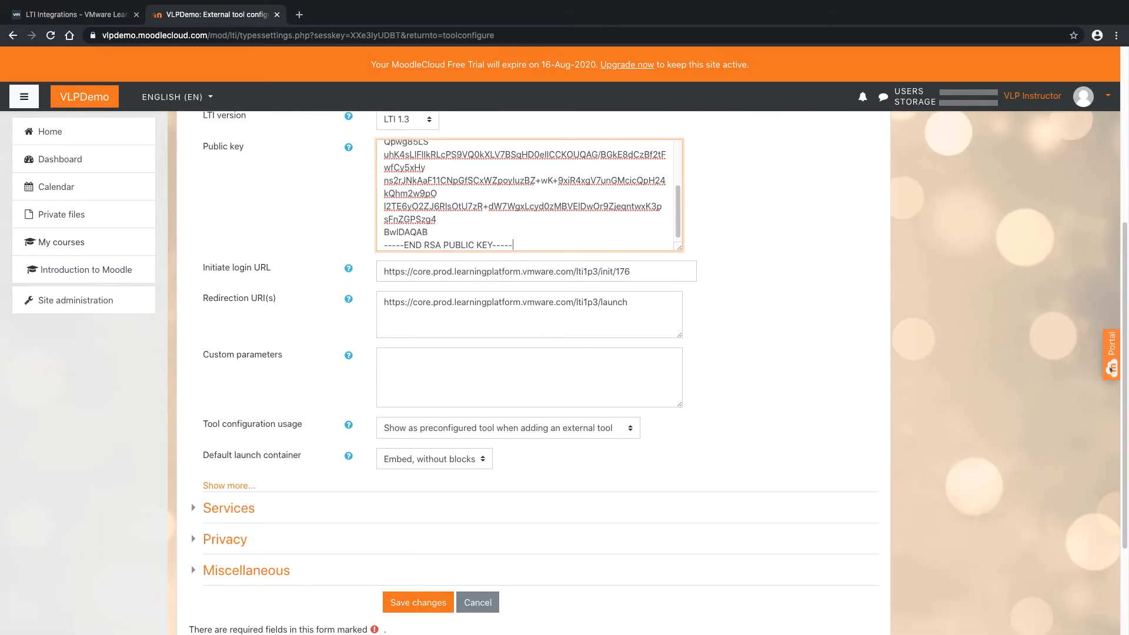
click(438, 439)
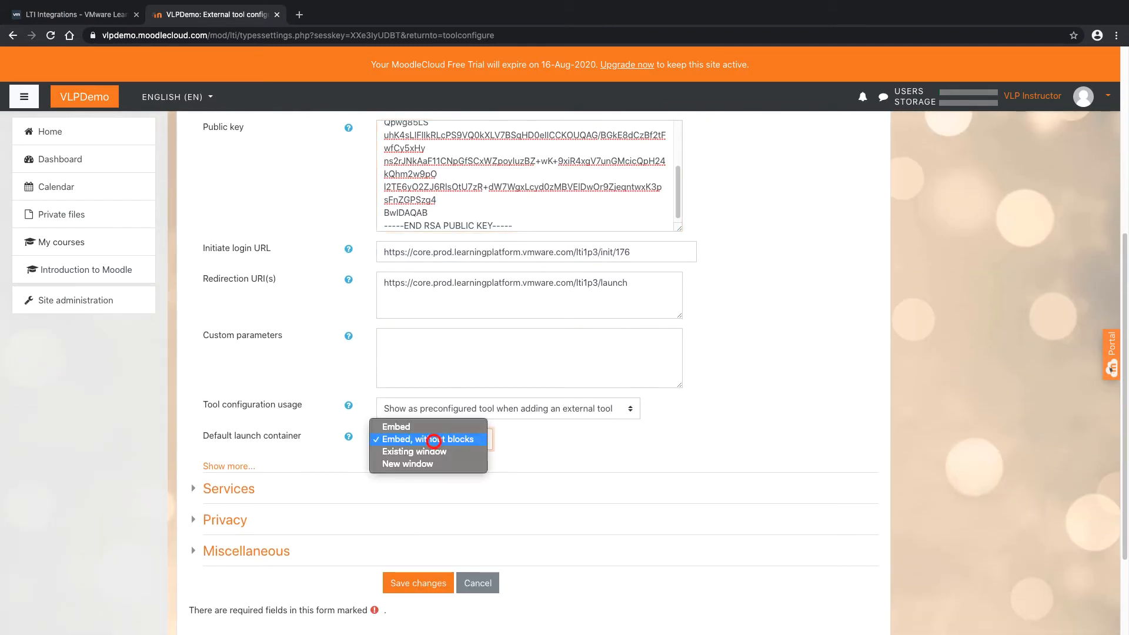
click(428, 465)
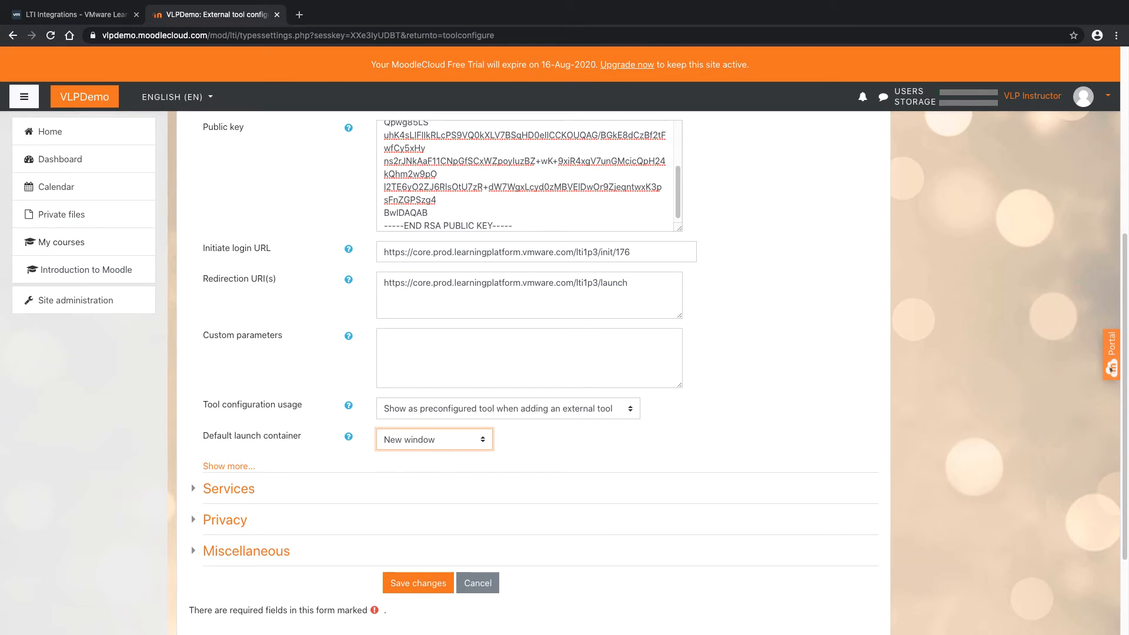
click(429, 408)
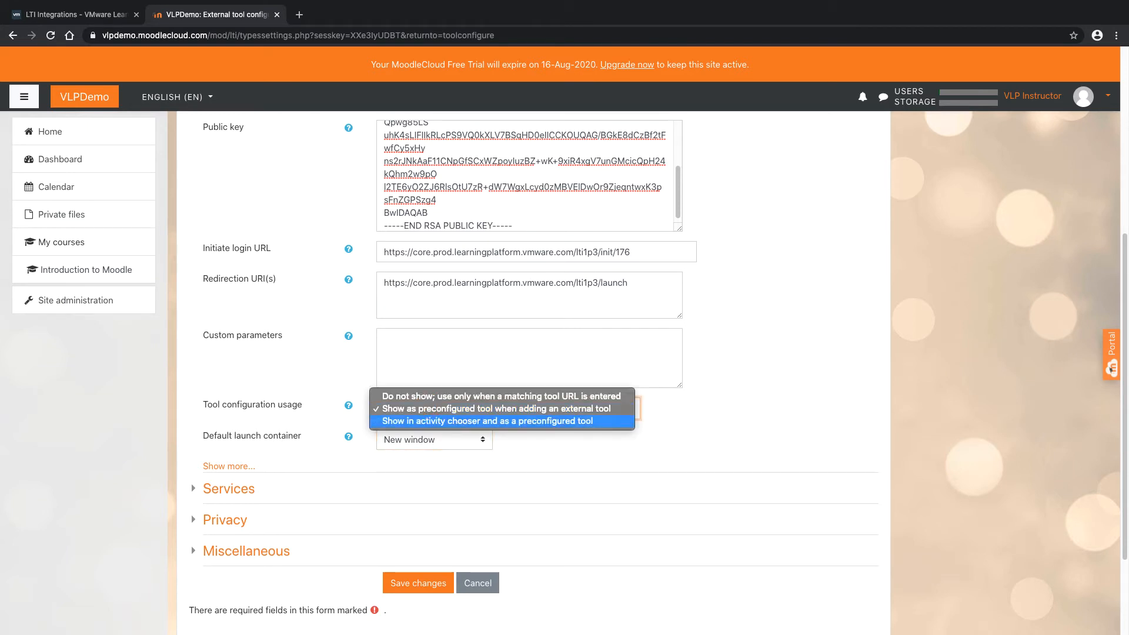
click(424, 421)
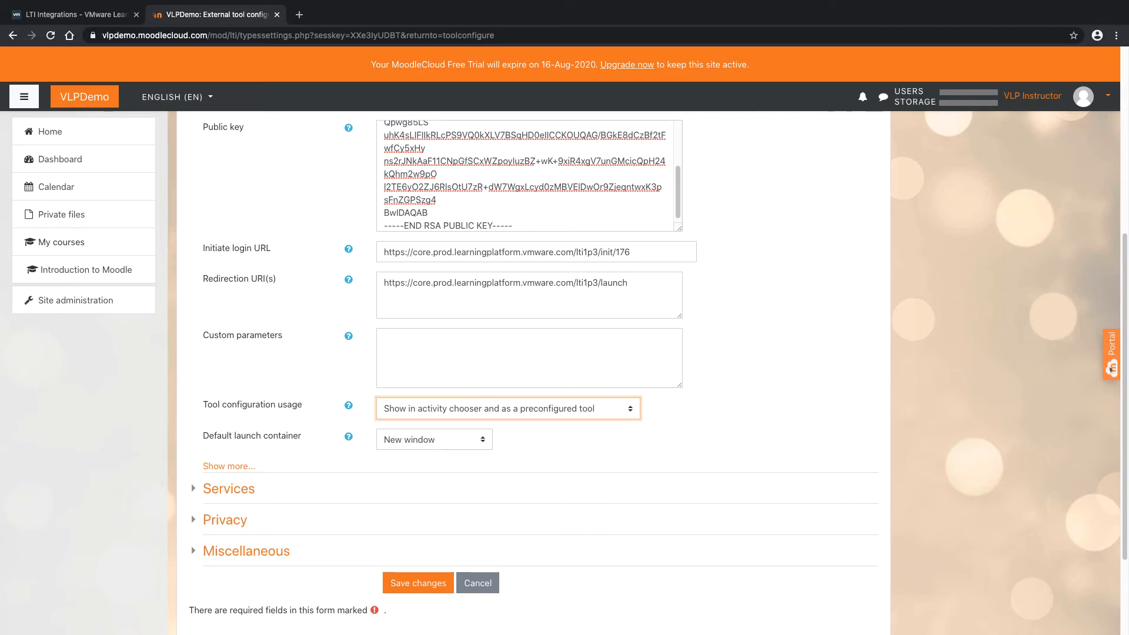
Set the privacy options for sharing the launcher's name, sharing their email and accepting grades to Always, and save the tool.
scroll(529, 371, up, 5)
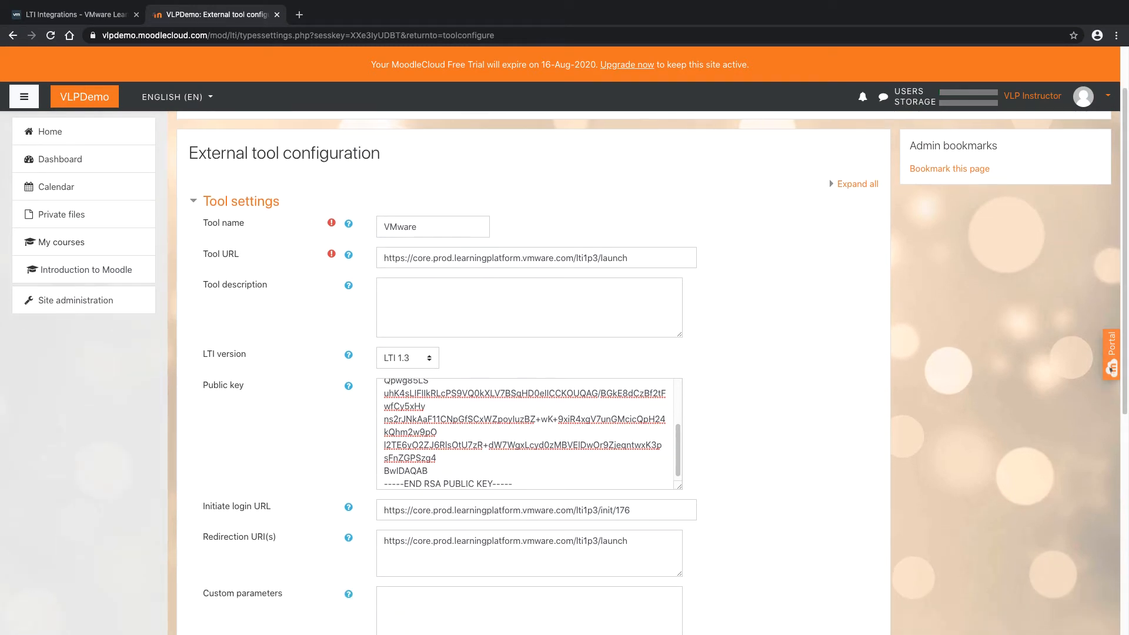
scroll(529, 370, down, 6)
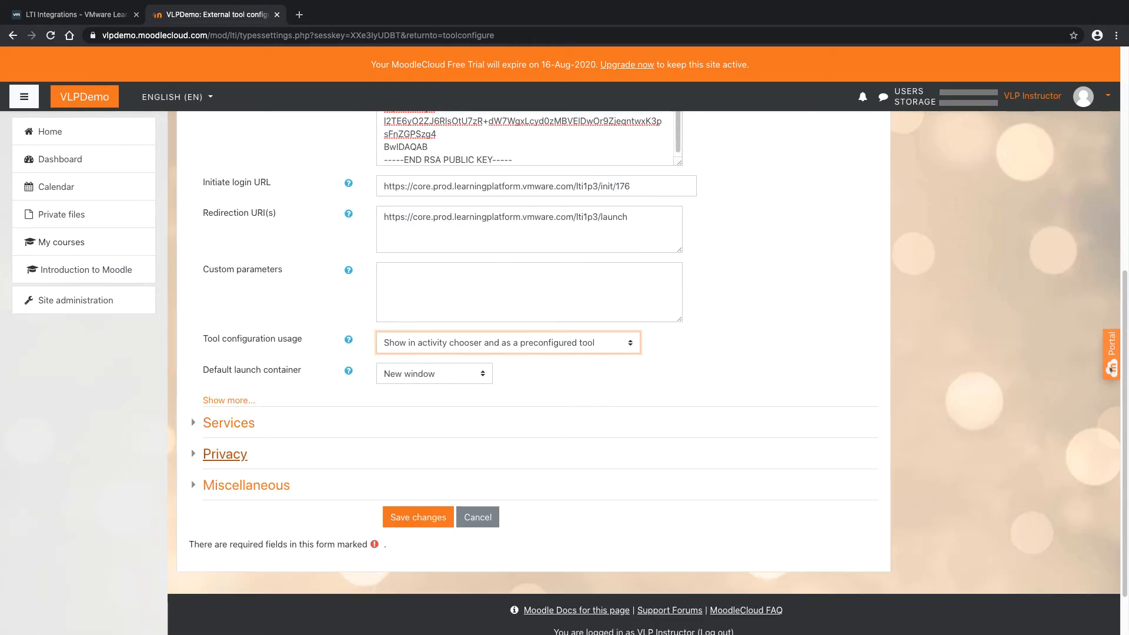
click(232, 452)
scroll(232, 451, down, 1)
click(428, 457)
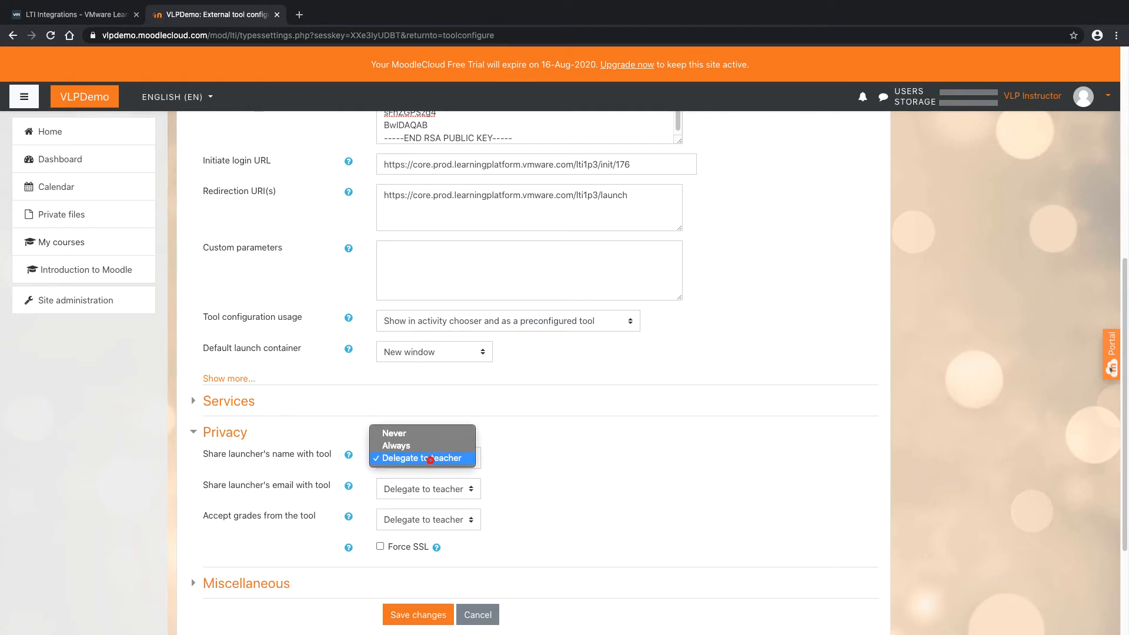
click(429, 445)
click(422, 480)
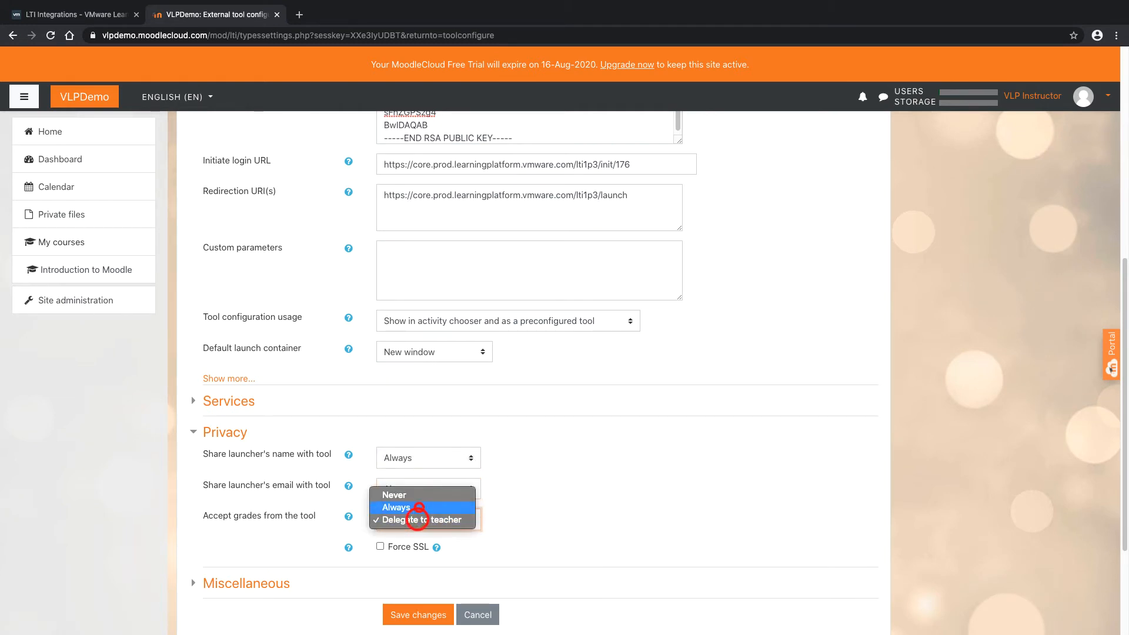
click(419, 507)
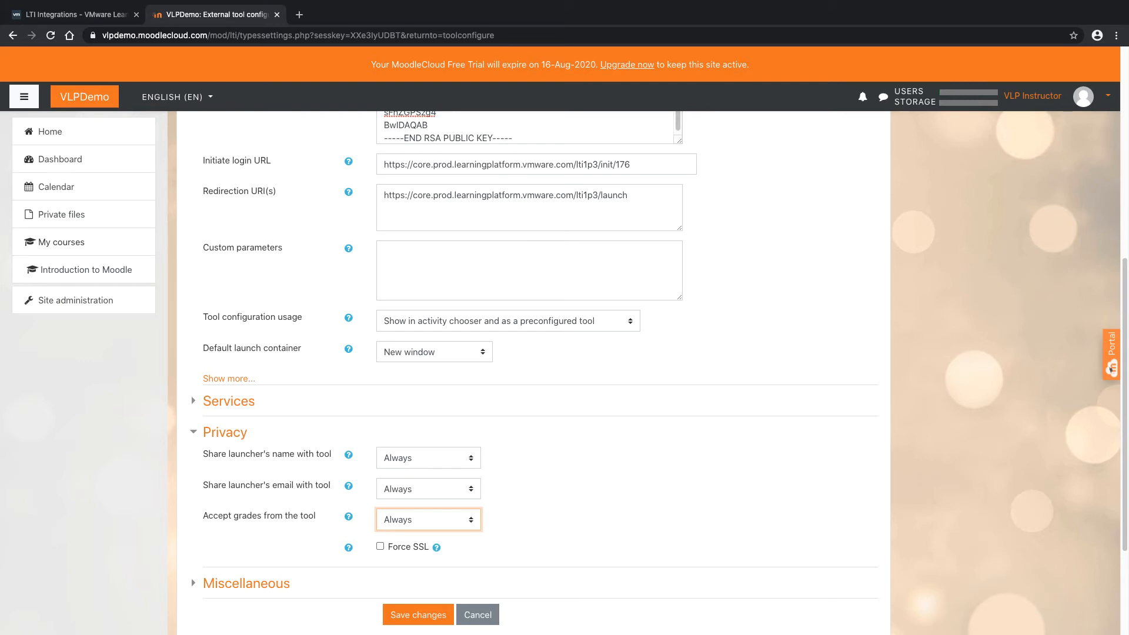
click(287, 452)
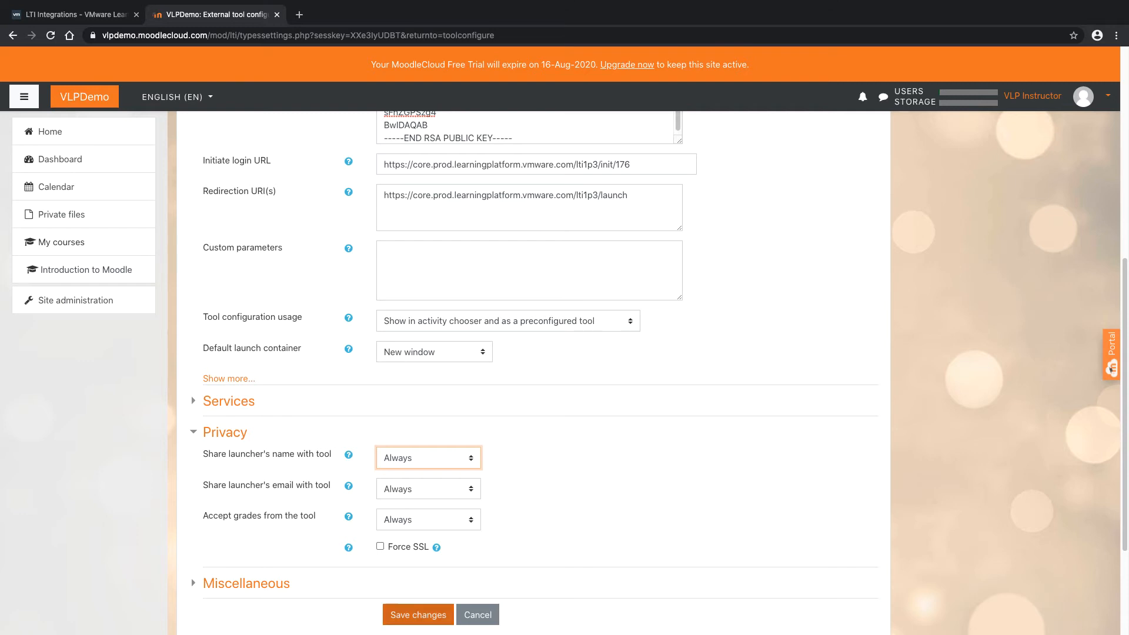
click(412, 615)
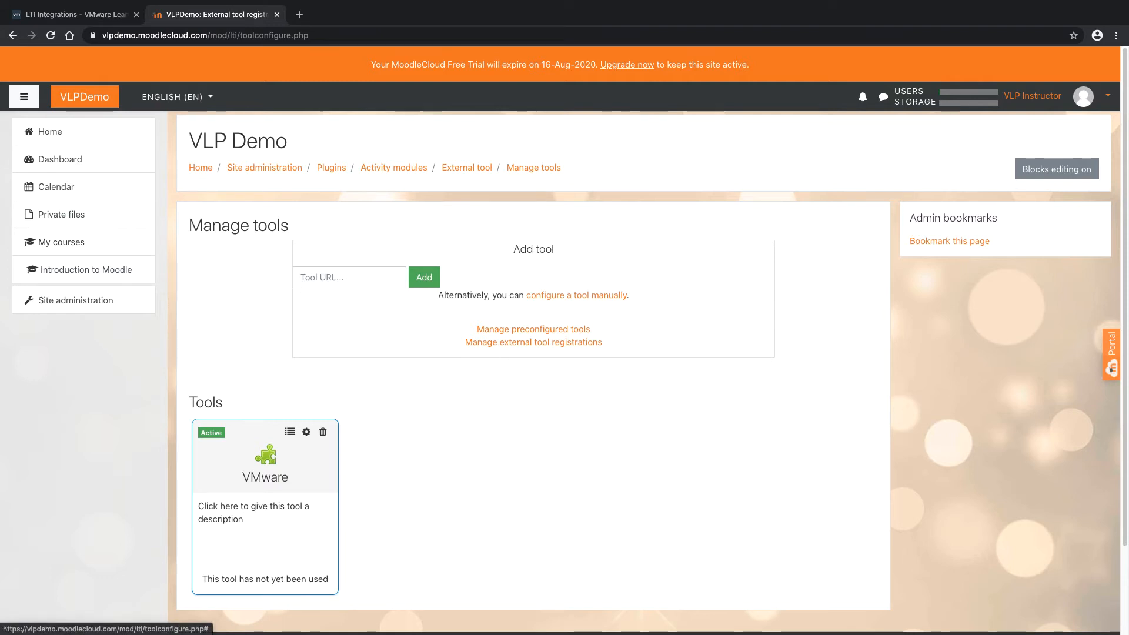
Open the VMware tool's configuration details and copy the whole list from Platform ID to Authentication request URL.
click(289, 432)
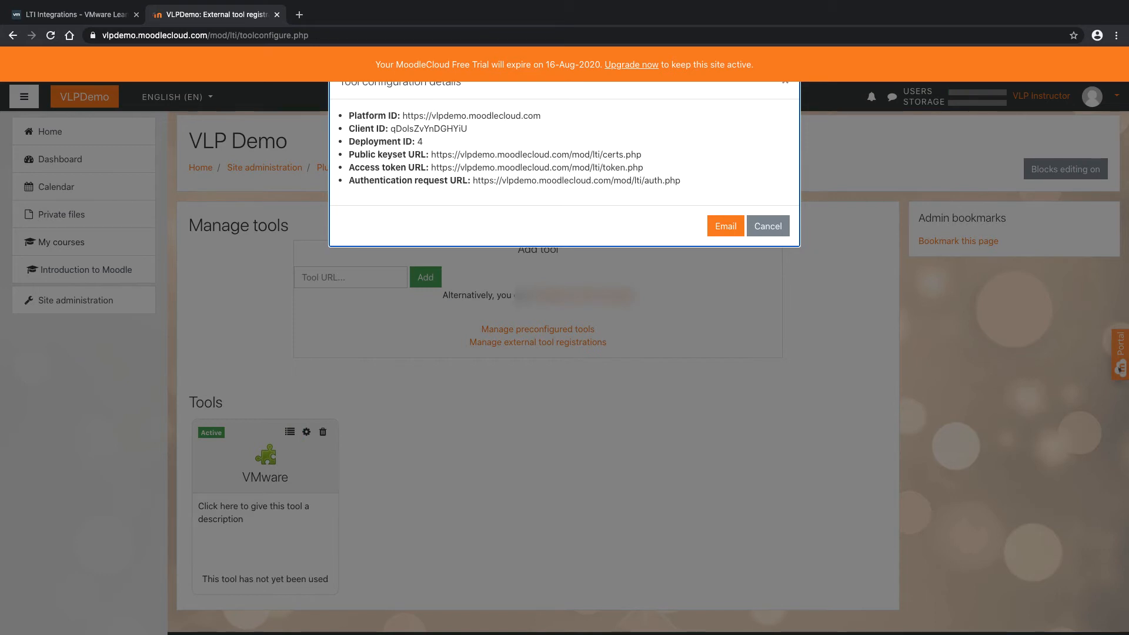
drag(680, 180, 348, 114)
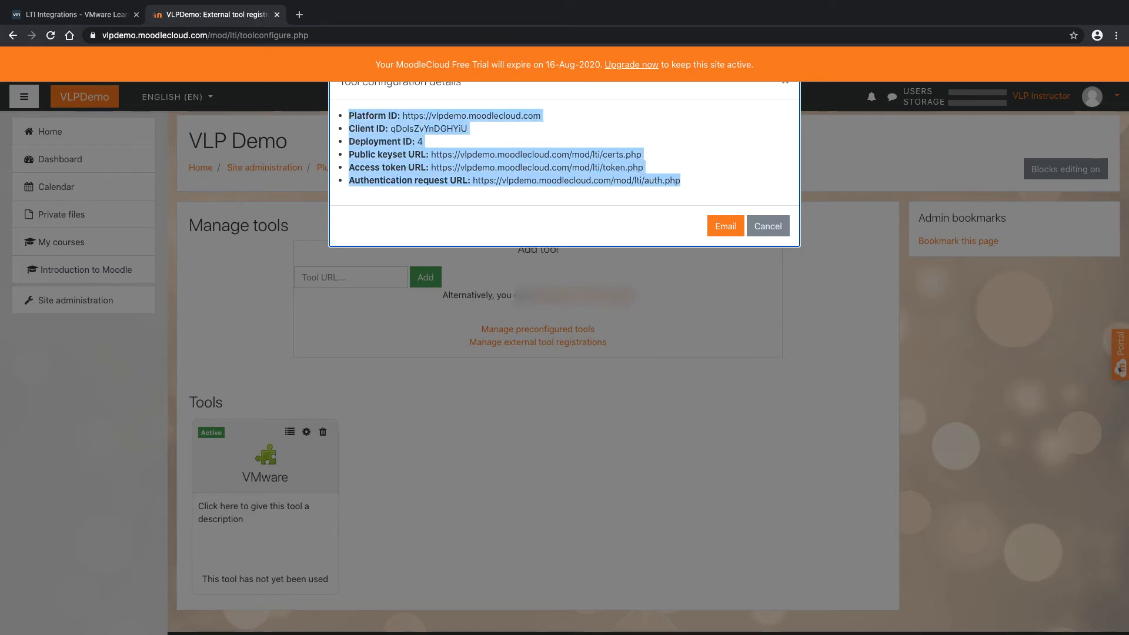
right_click(359, 113)
click(373, 140)
In VMware Learning Platform, create an LTI v1.3 integration with Moodle's Platform ID, certs.php, token.php and auth.php URLs, client ID and Deployment ID 4.
click(103, 16)
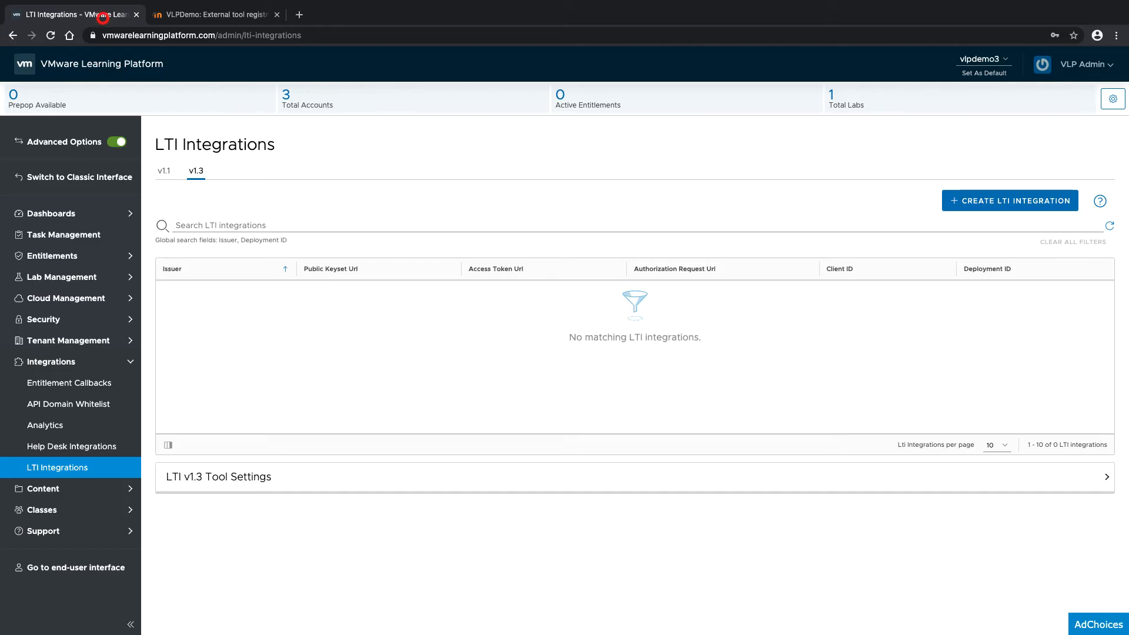
click(990, 200)
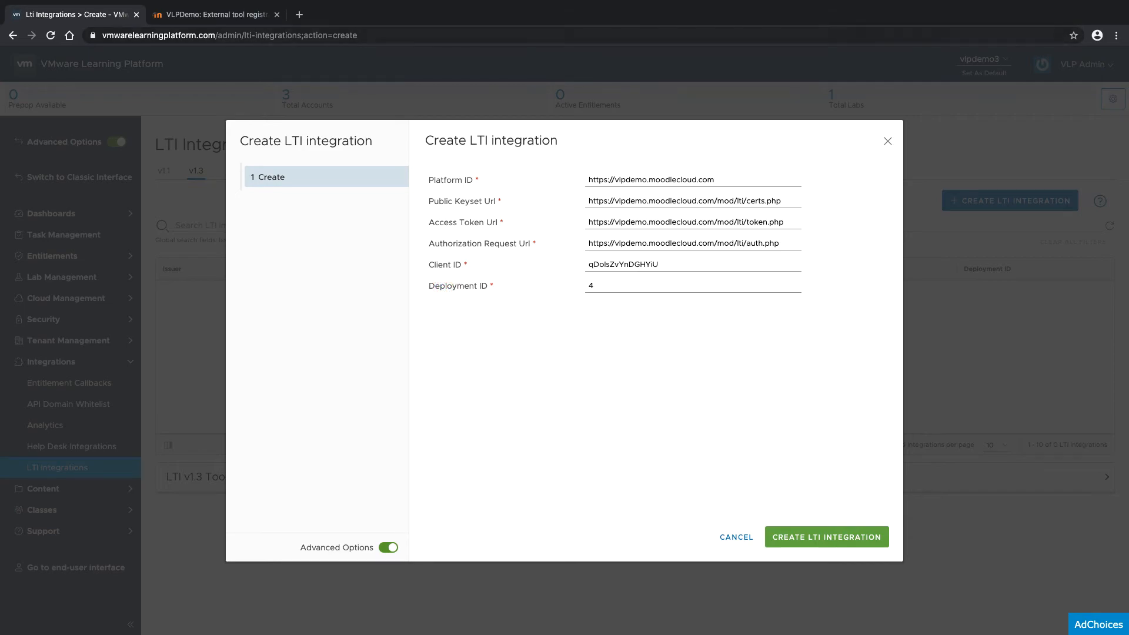
click(238, 16)
click(385, 116)
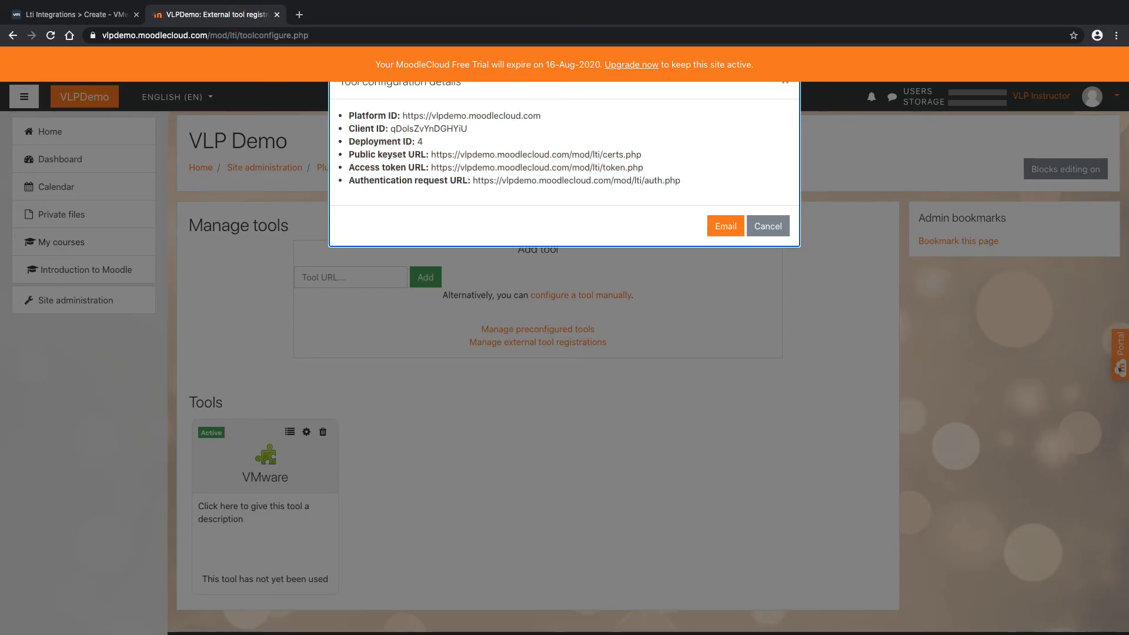
click(768, 225)
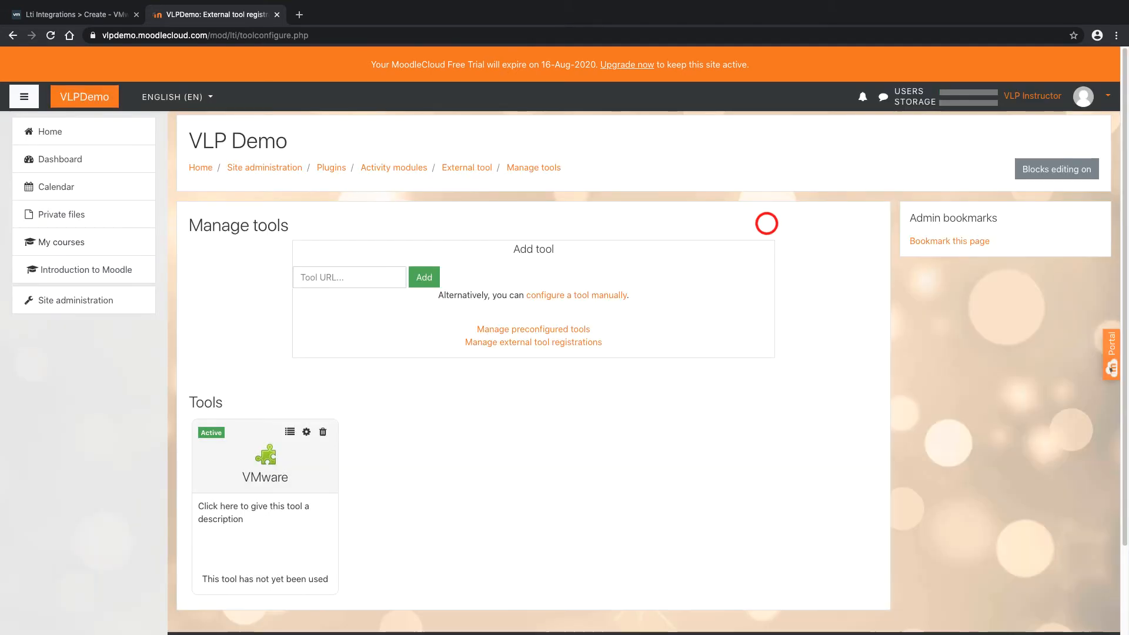
click(106, 16)
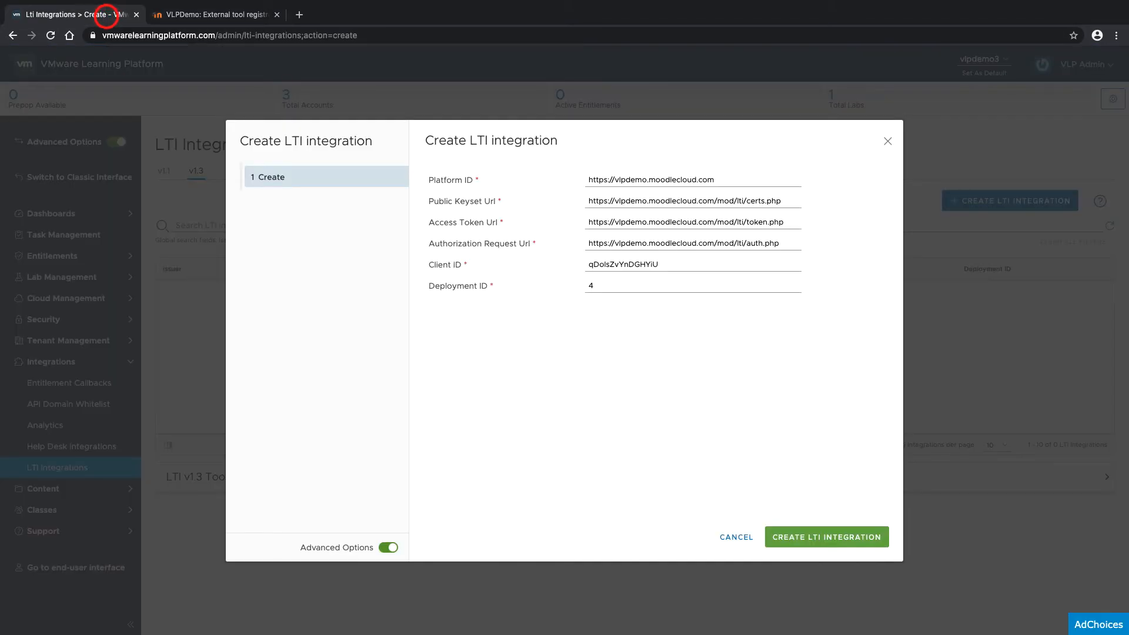
click(801, 537)
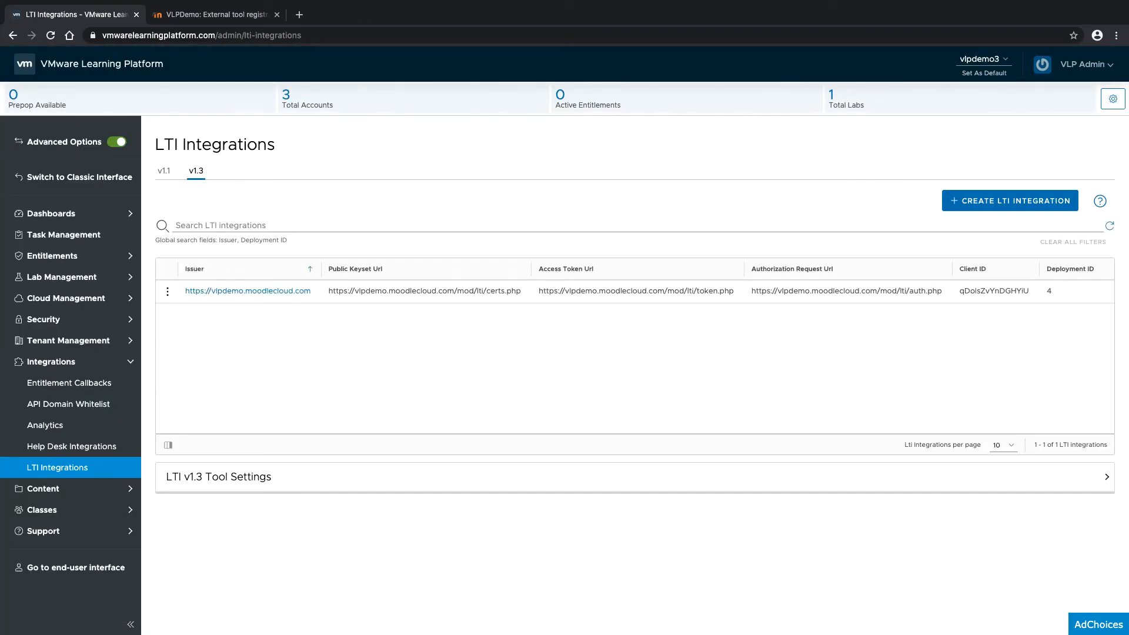
Switch back to Moodle, go to the VLP Demo site home page and turn editing on.
click(247, 18)
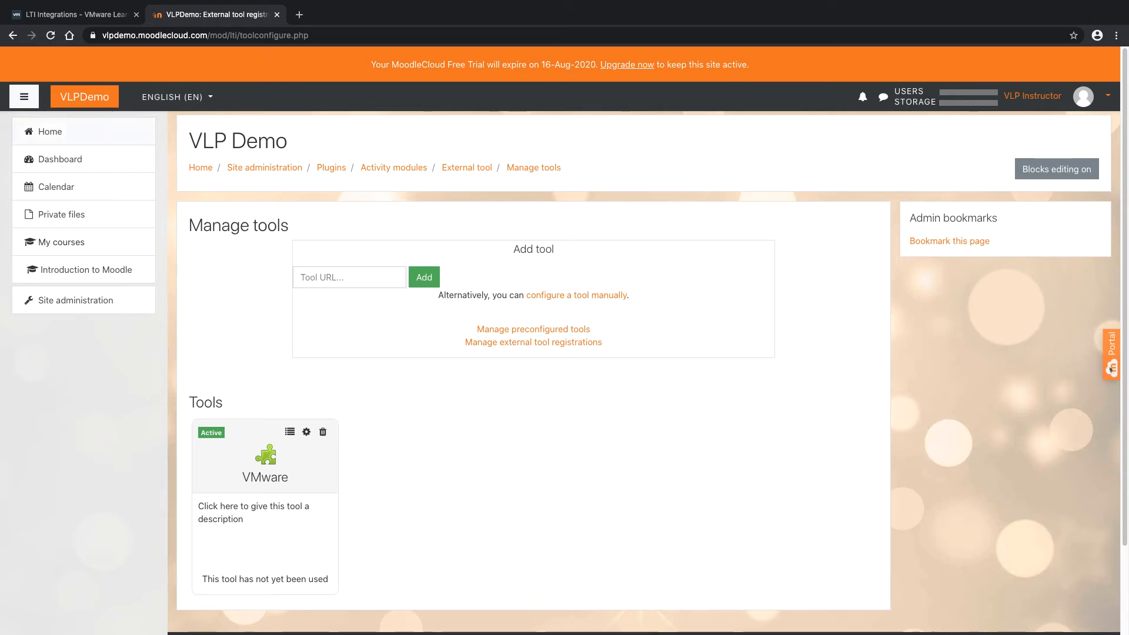
click(56, 131)
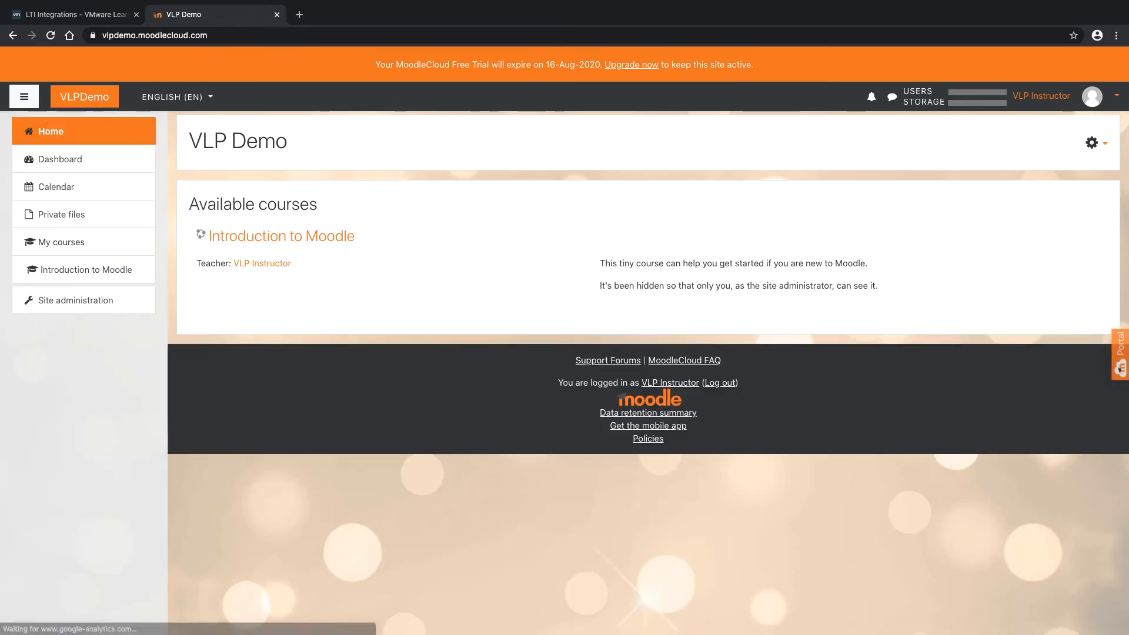
click(1094, 143)
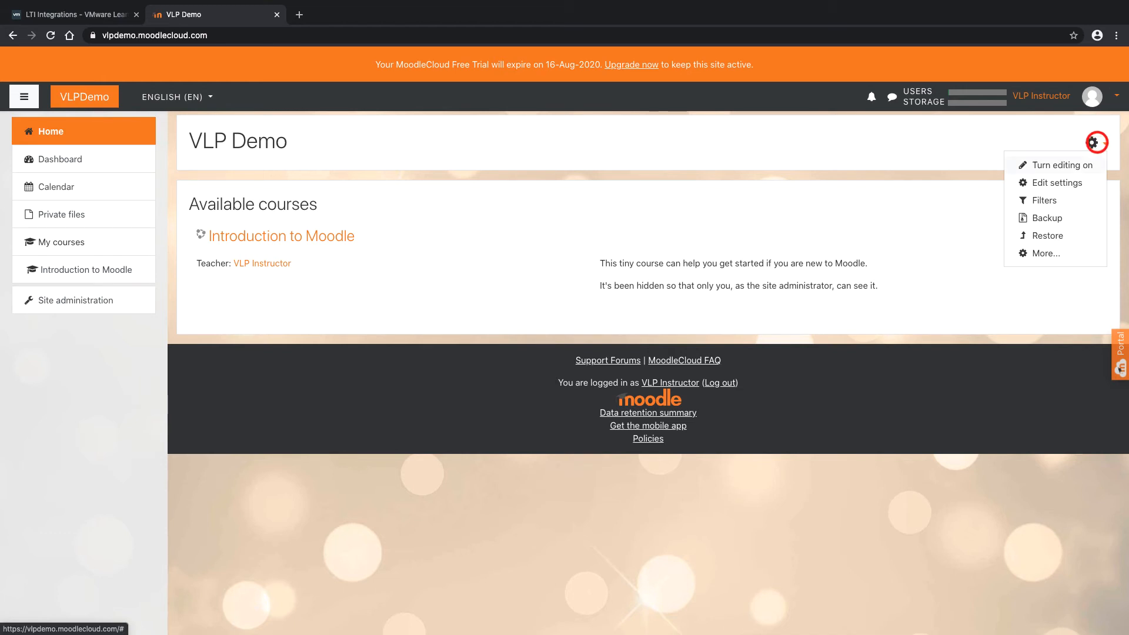
click(1067, 167)
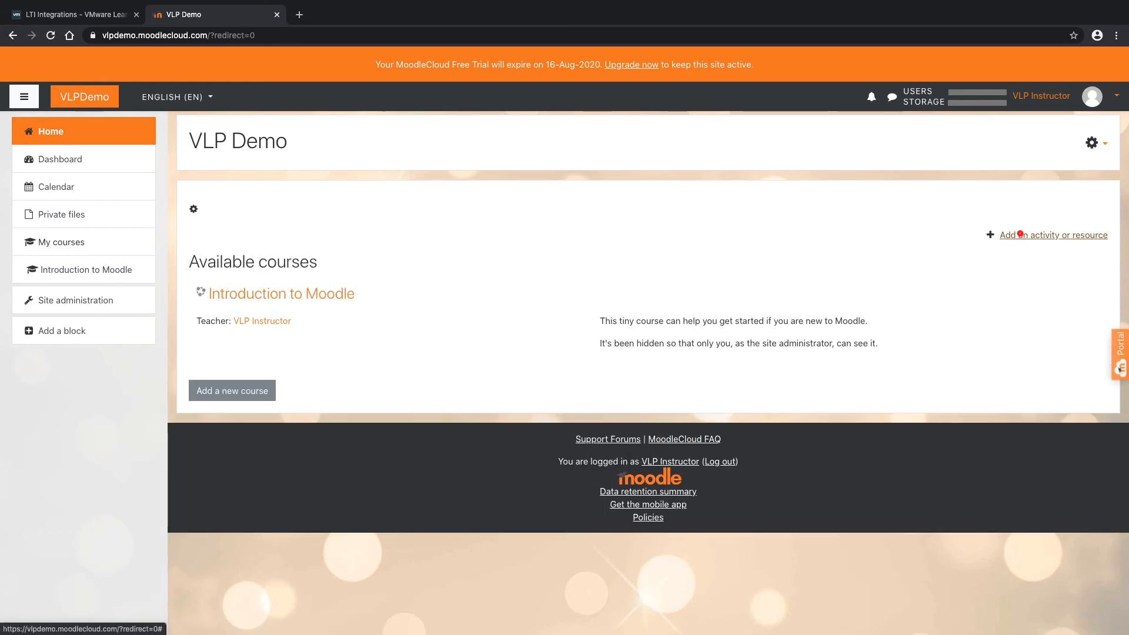
Add a VMware activity to the site home page and place the cursor in its Activity name.
click(1020, 234)
scroll(483, 344, down, 2)
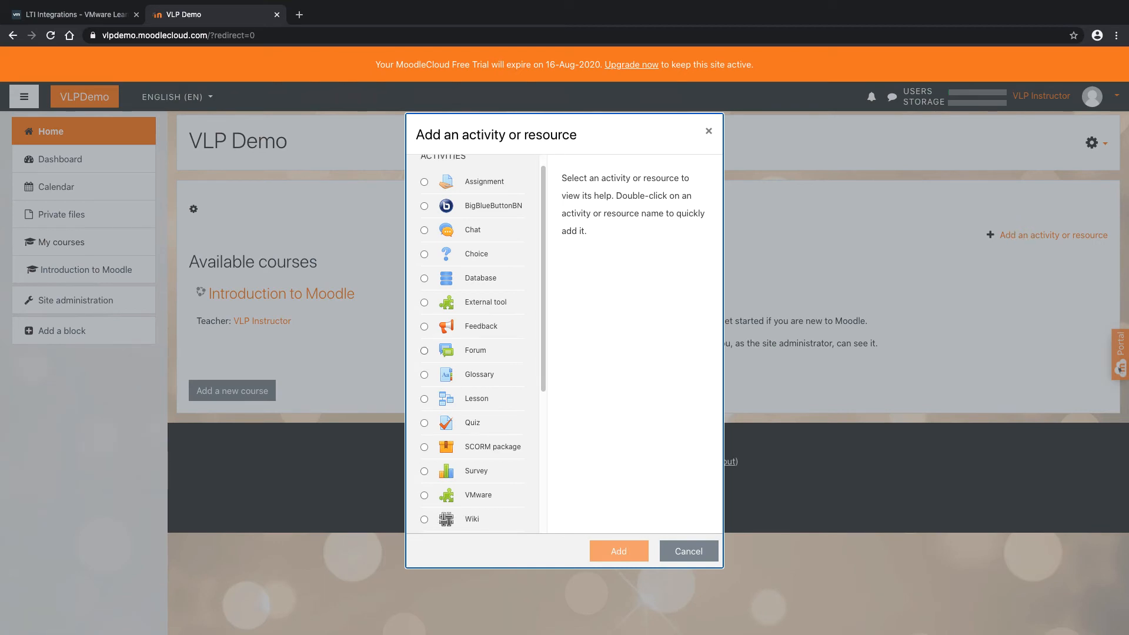
click(423, 461)
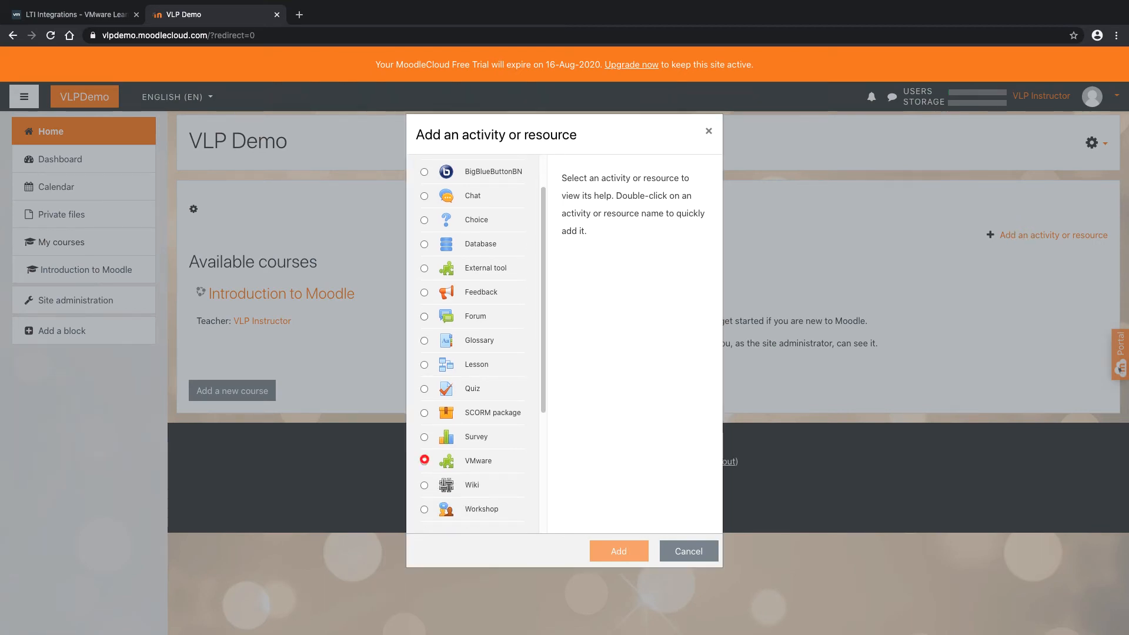
click(612, 549)
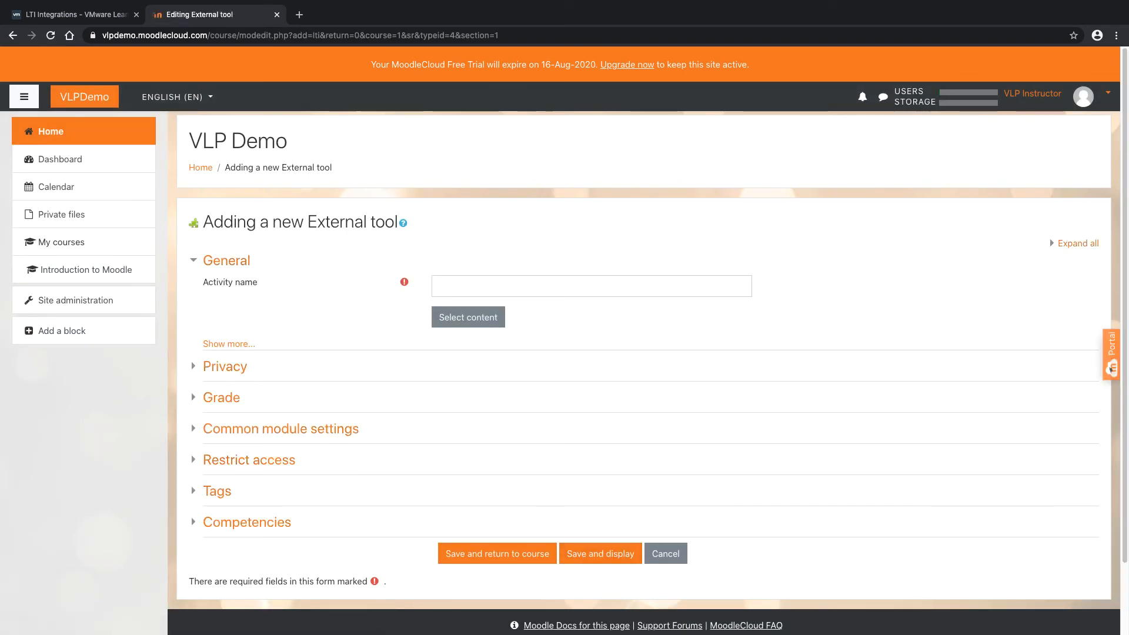
click(487, 281)
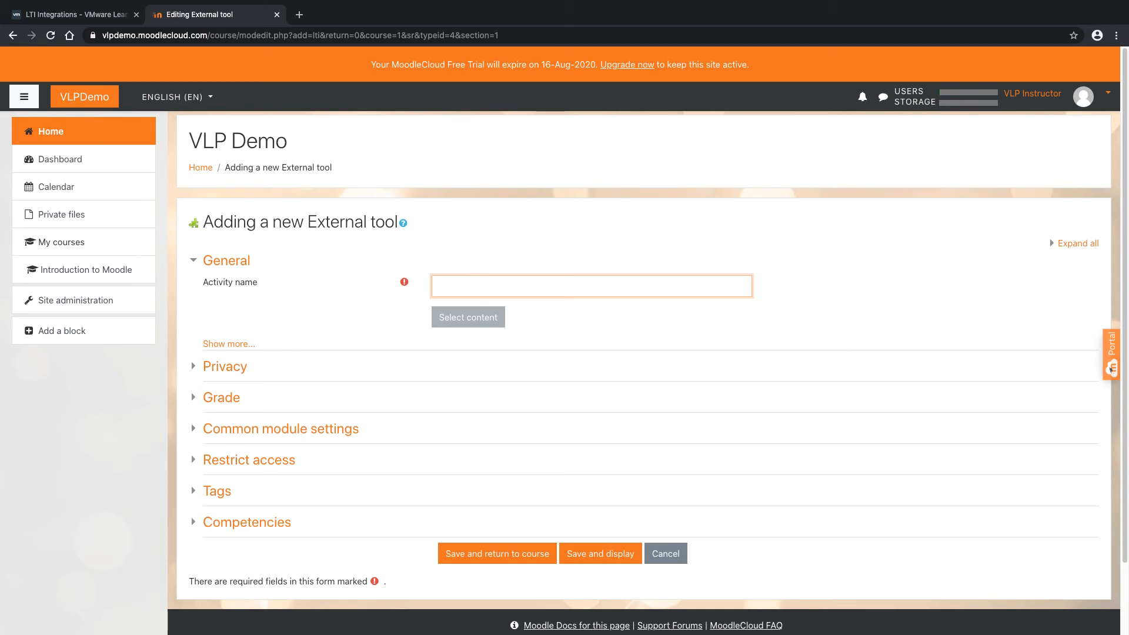
Switch to VMware Learning Platform, open the Labs list under Lab Management and show its LTI Parameter column.
click(63, 14)
click(64, 277)
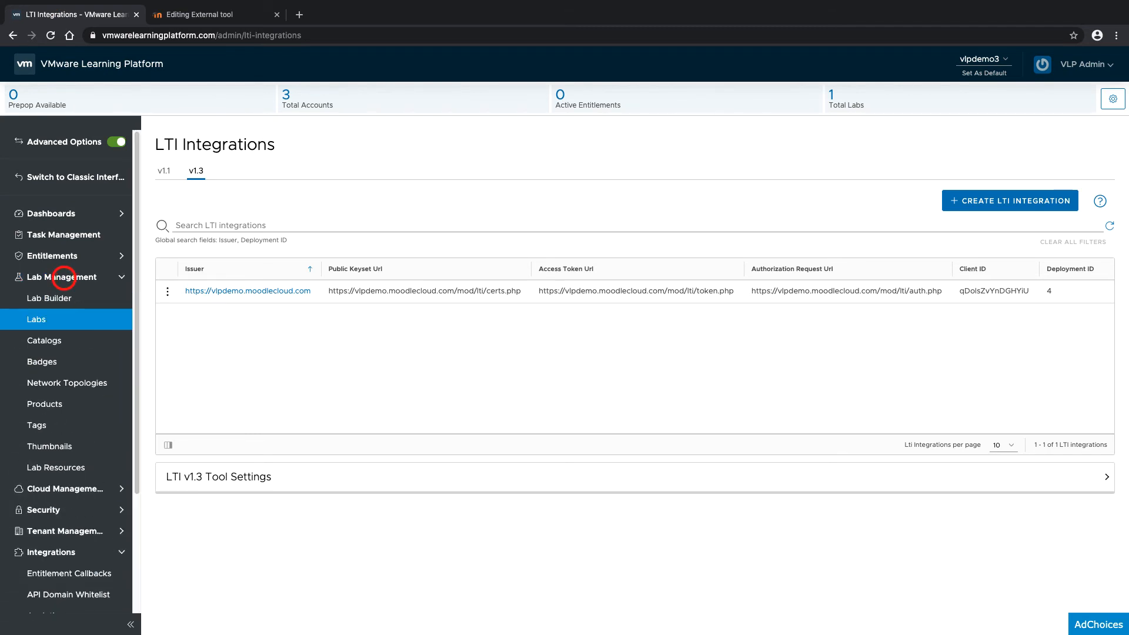
click(63, 318)
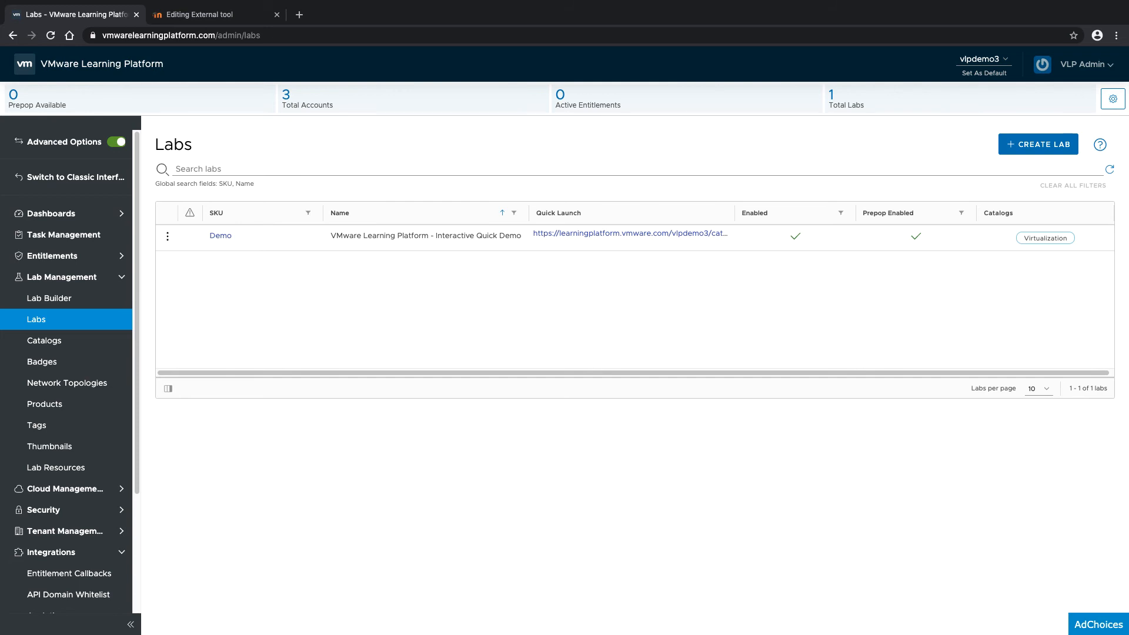
click(168, 388)
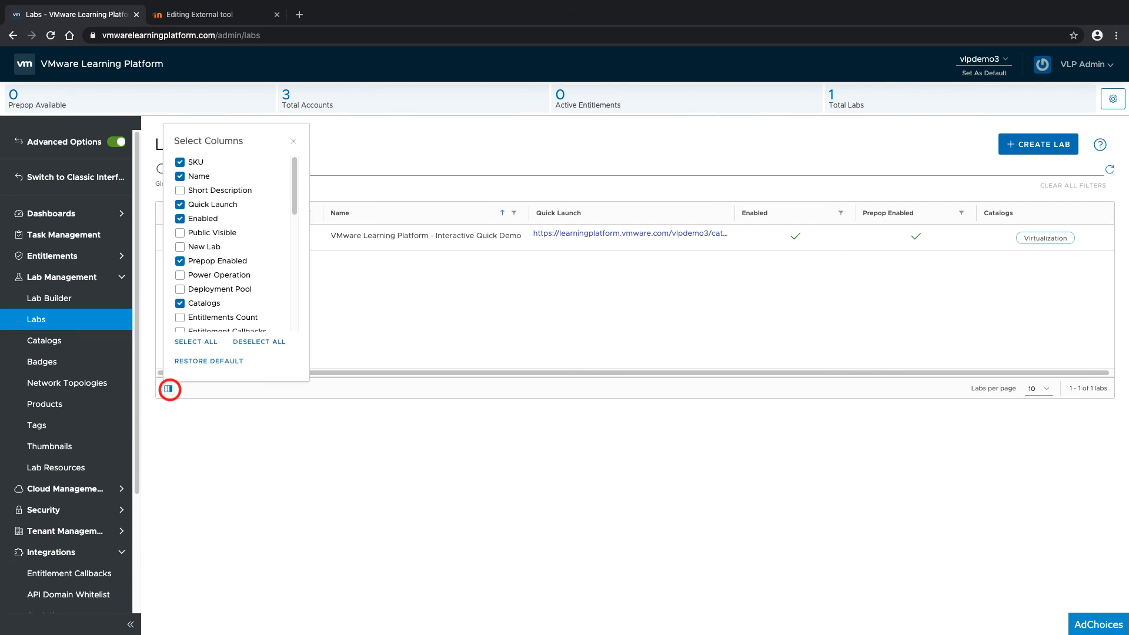
scroll(236, 241, down, 3)
scroll(235, 241, down, 4)
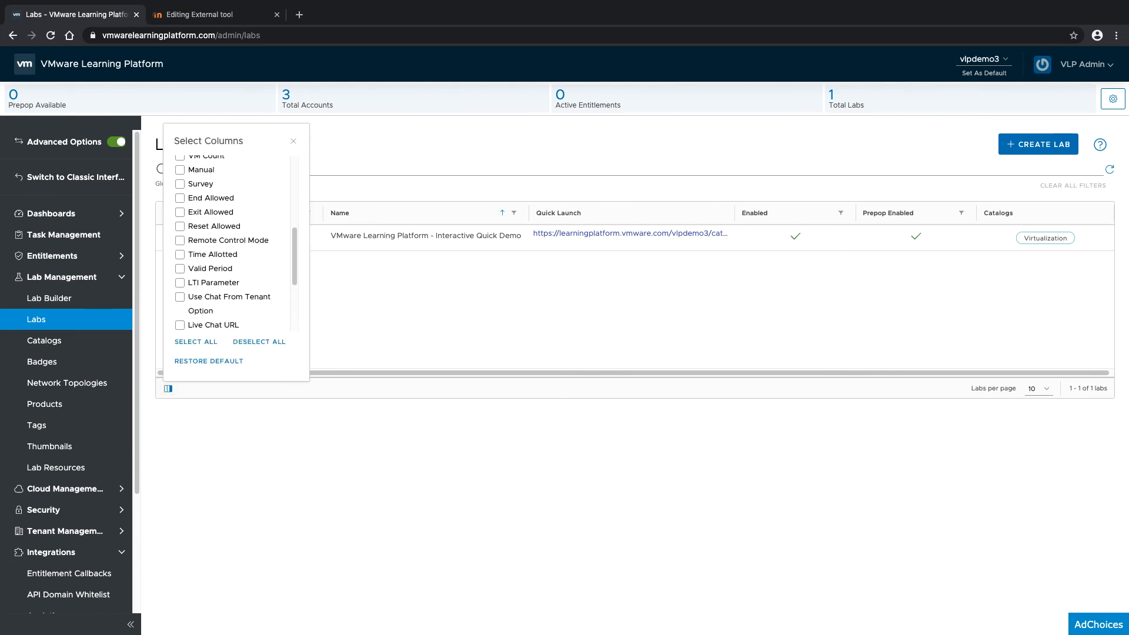
click(200, 283)
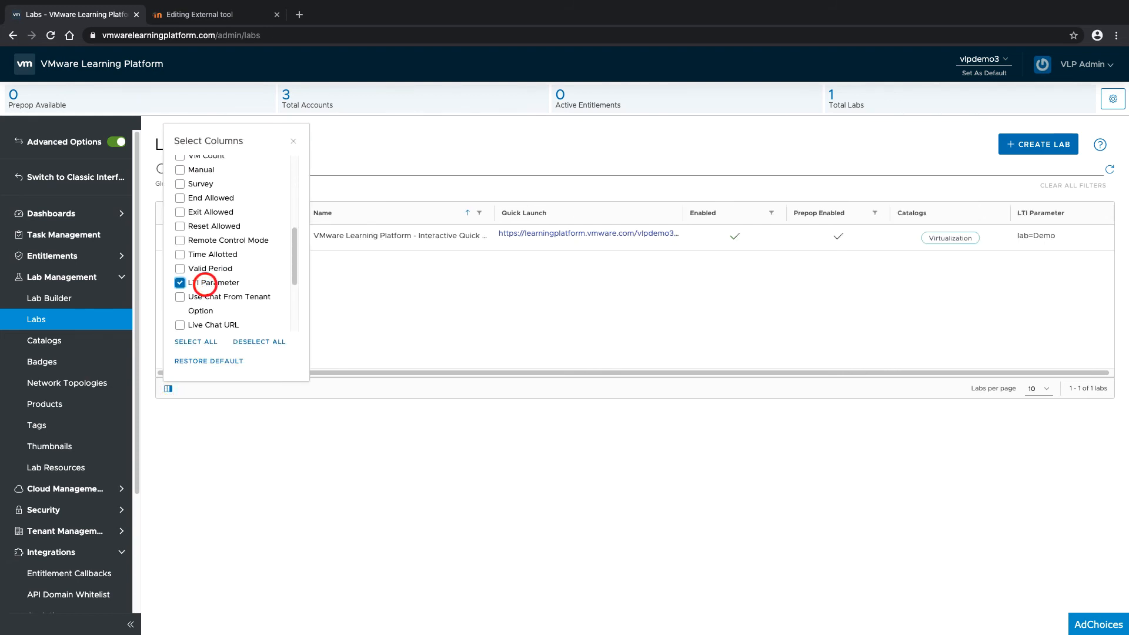
click(293, 141)
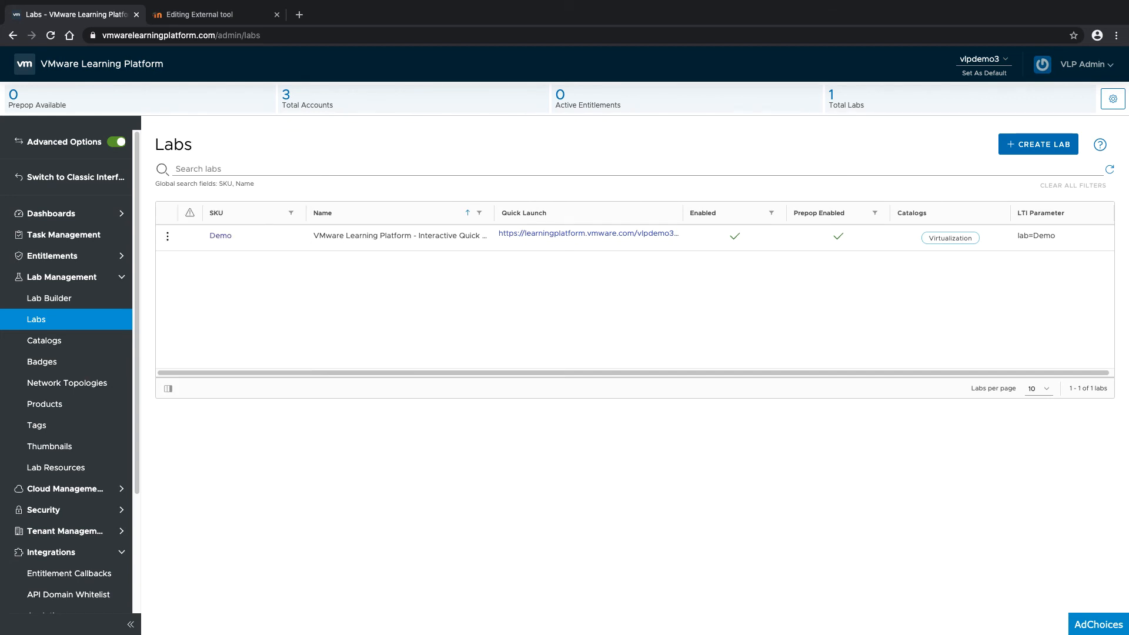
Copy the Demo lab's LTI parameter, lab=Demo, from the Labs list.
drag(1056, 235, 1017, 235)
right_click(1026, 236)
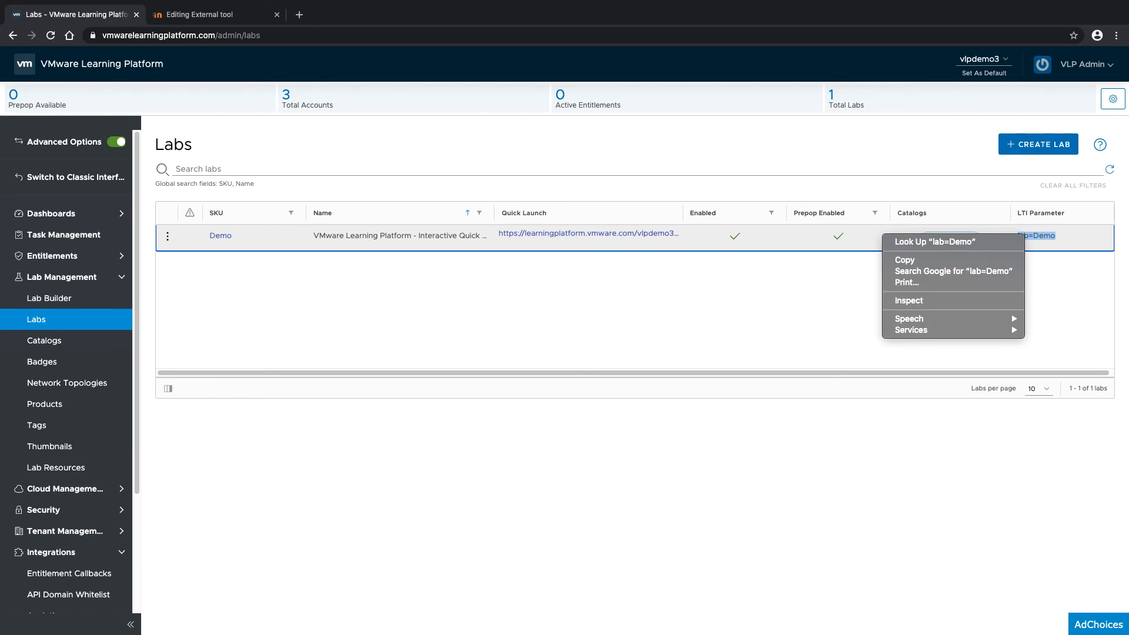
click(977, 260)
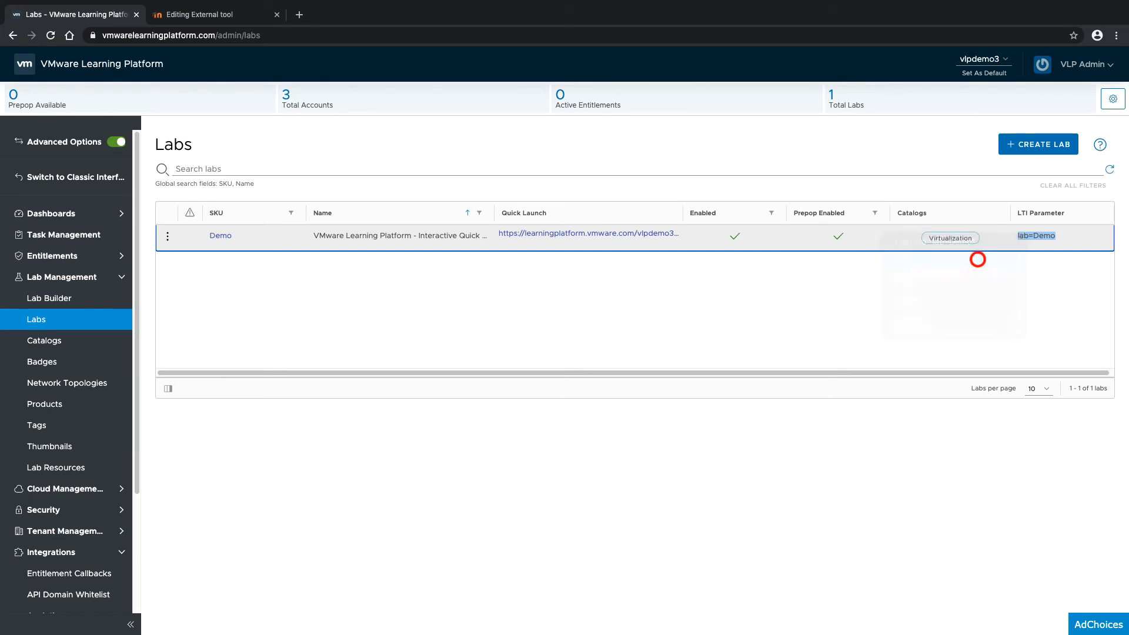
click(325, 295)
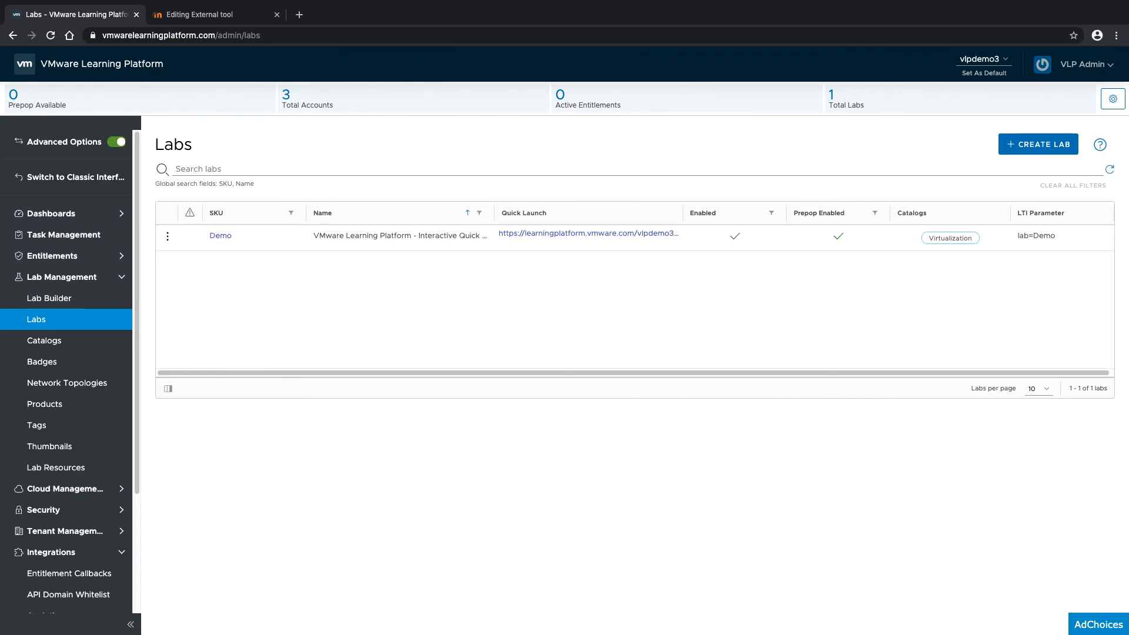
Switch back to Moodle, name the external tool activity DemoLab and reveal the additional general settings.
click(219, 14)
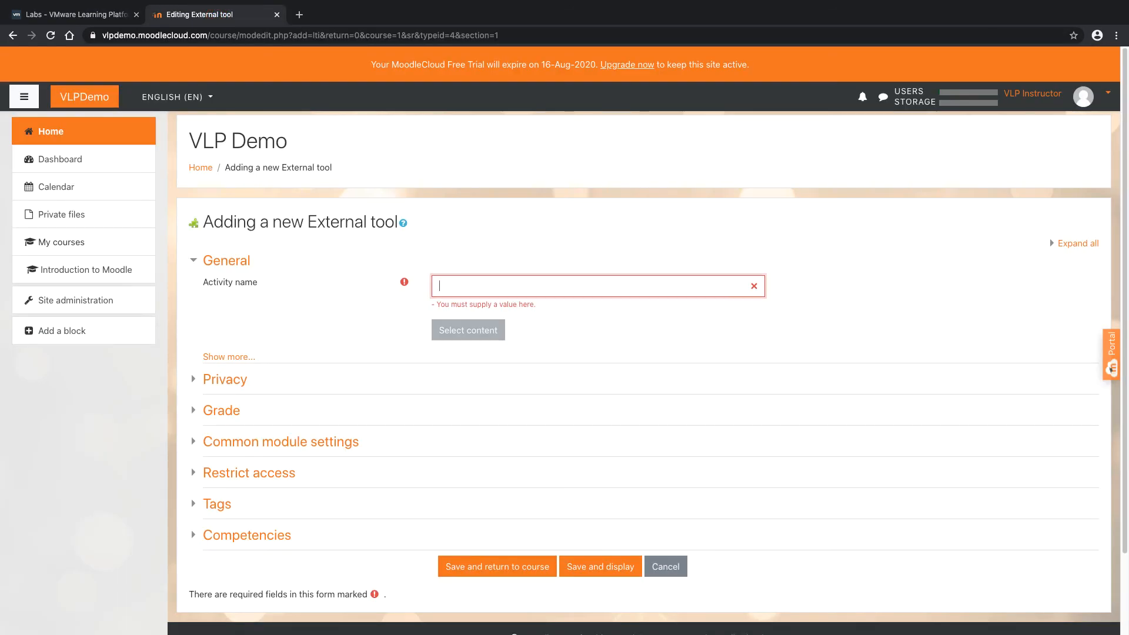
text(DemoLab)
click(235, 356)
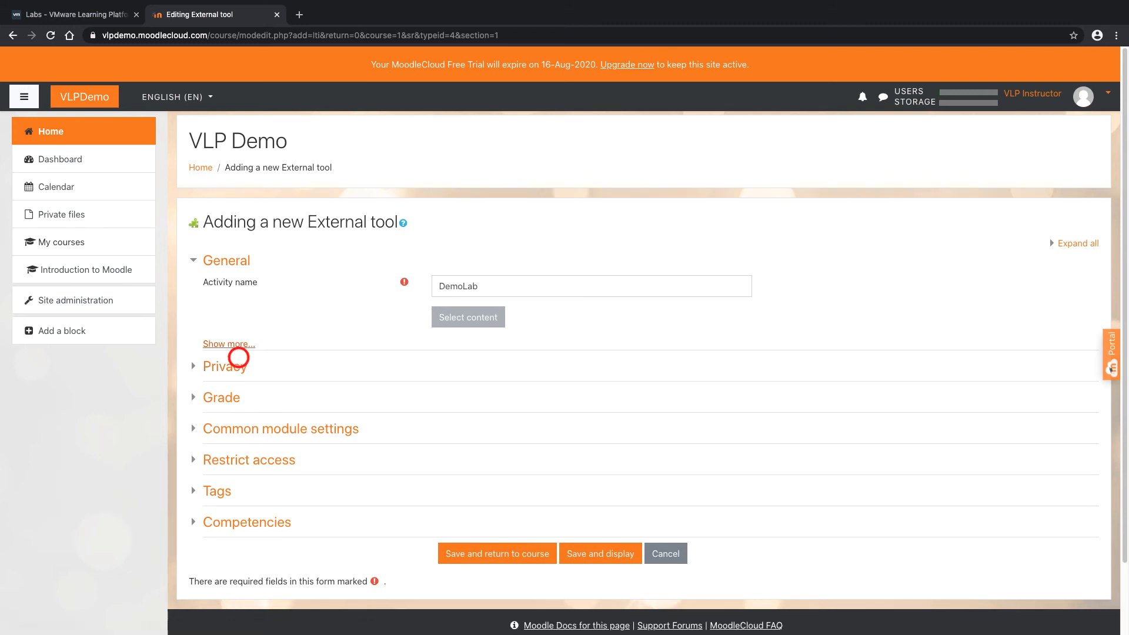
click(230, 343)
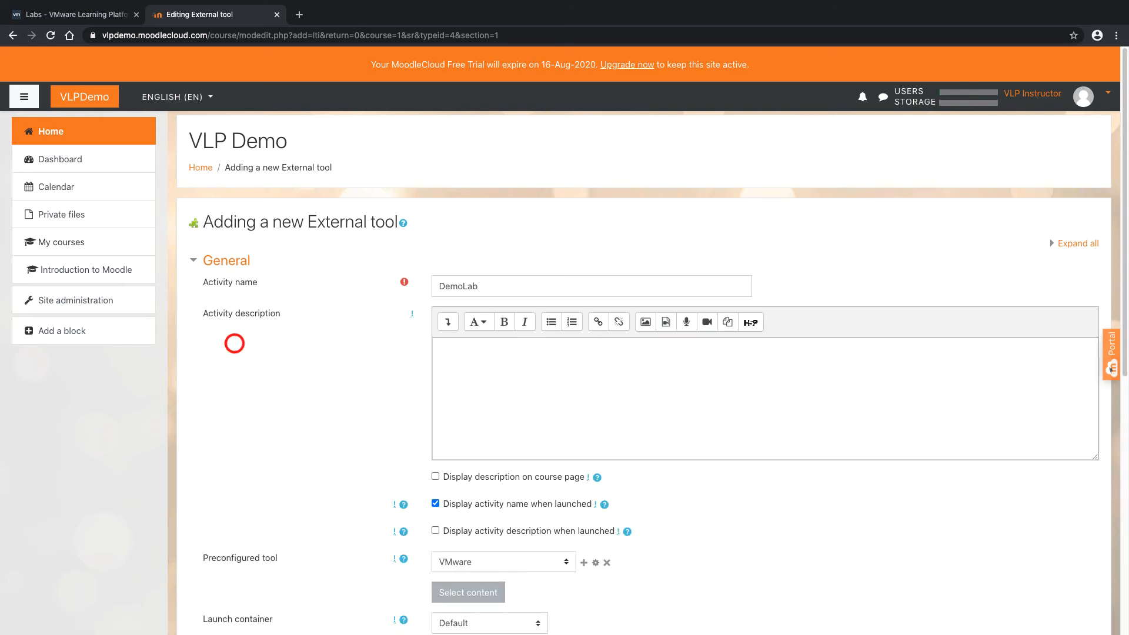
Enter lab=Demo as the DemoLab activity's custom parameters.
scroll(234, 343, down, 2)
scroll(234, 343, down, 5)
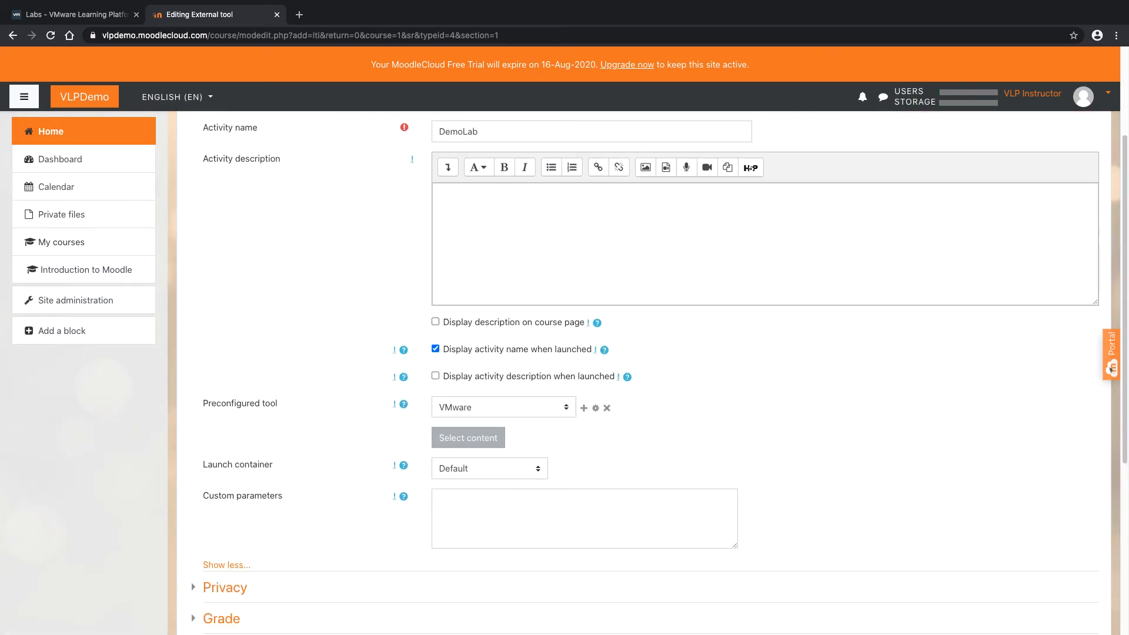
click(249, 404)
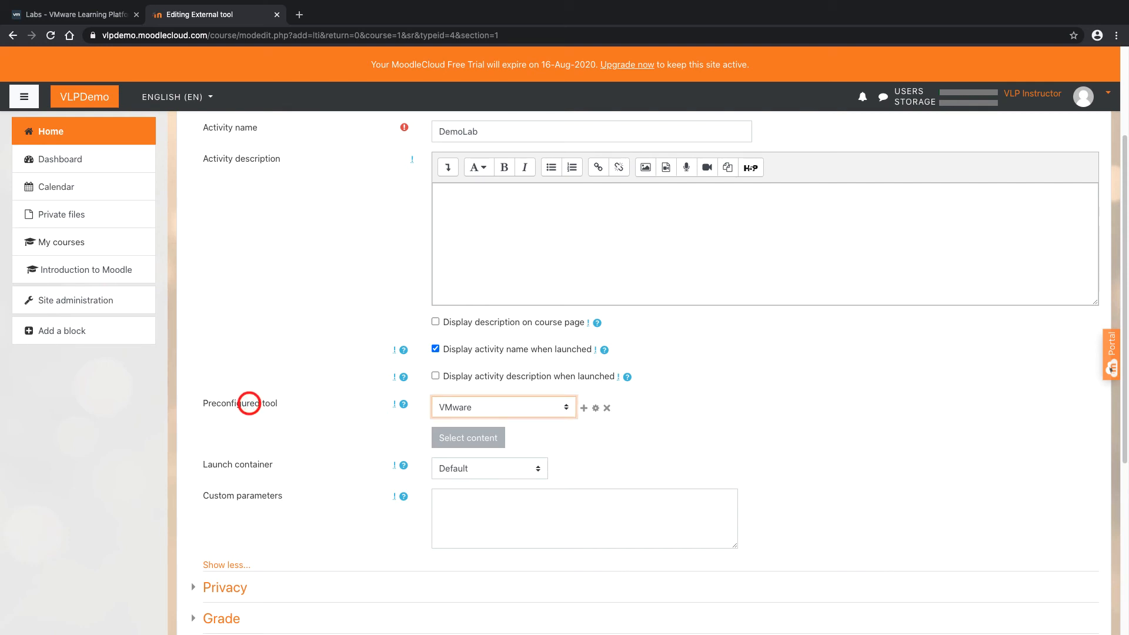
scroll(648, 373, down, 1)
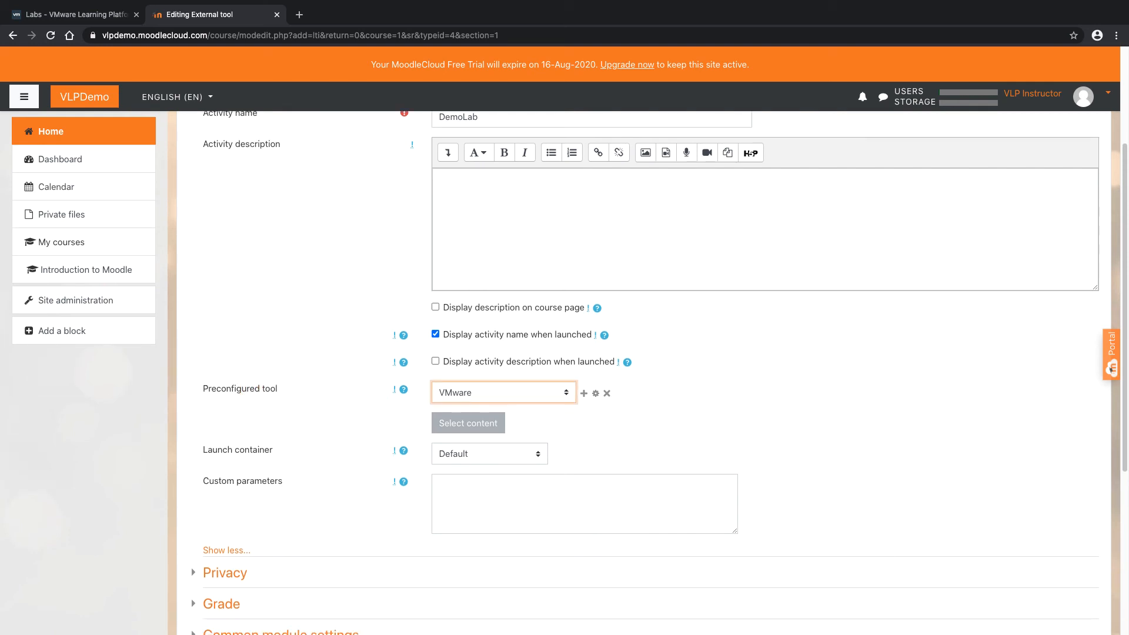
click(267, 429)
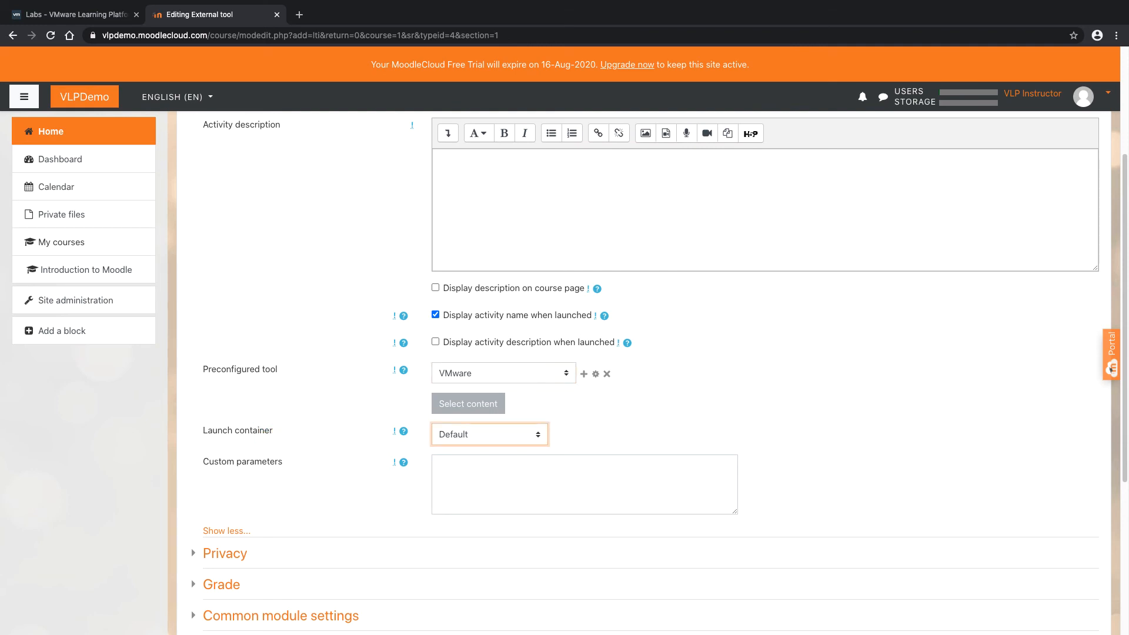
scroll(647, 373, down, 1)
scroll(648, 372, down, 1)
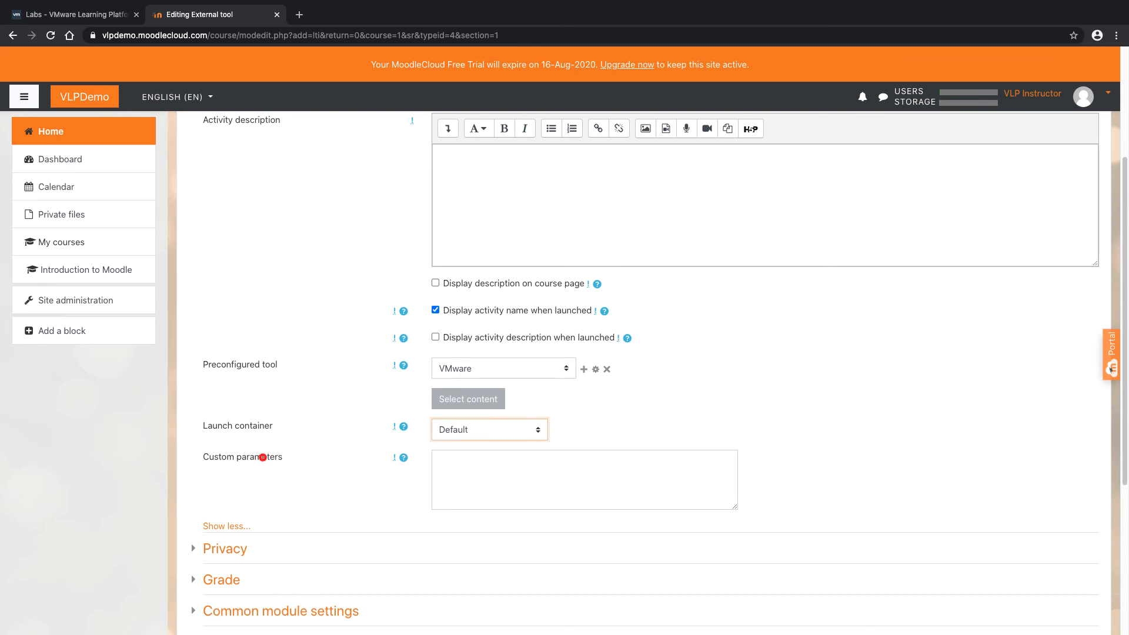
click(262, 456)
click(460, 473)
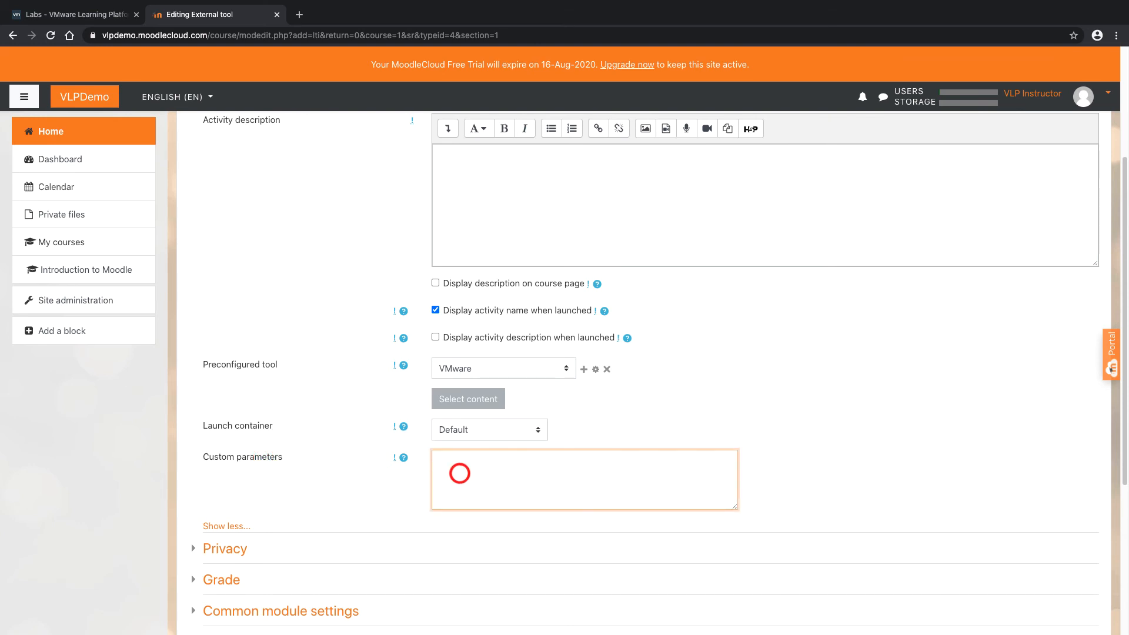
text(lab=Demo)
Save the DemoLab activity and return to the course.
scroll(647, 373, down, 5)
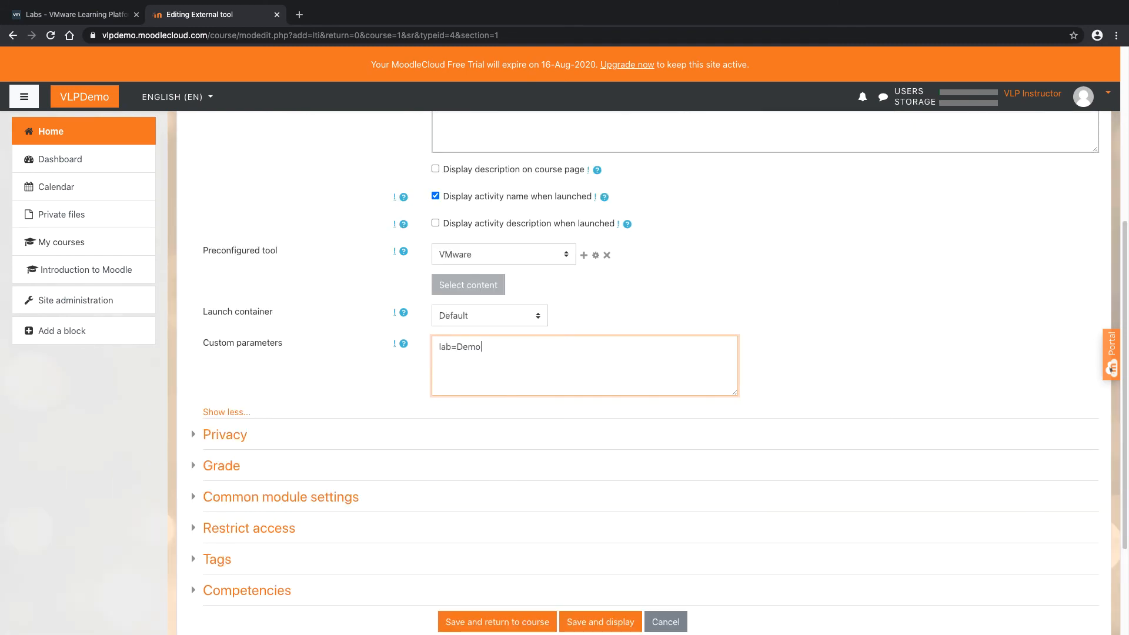
scroll(648, 374, down, 1)
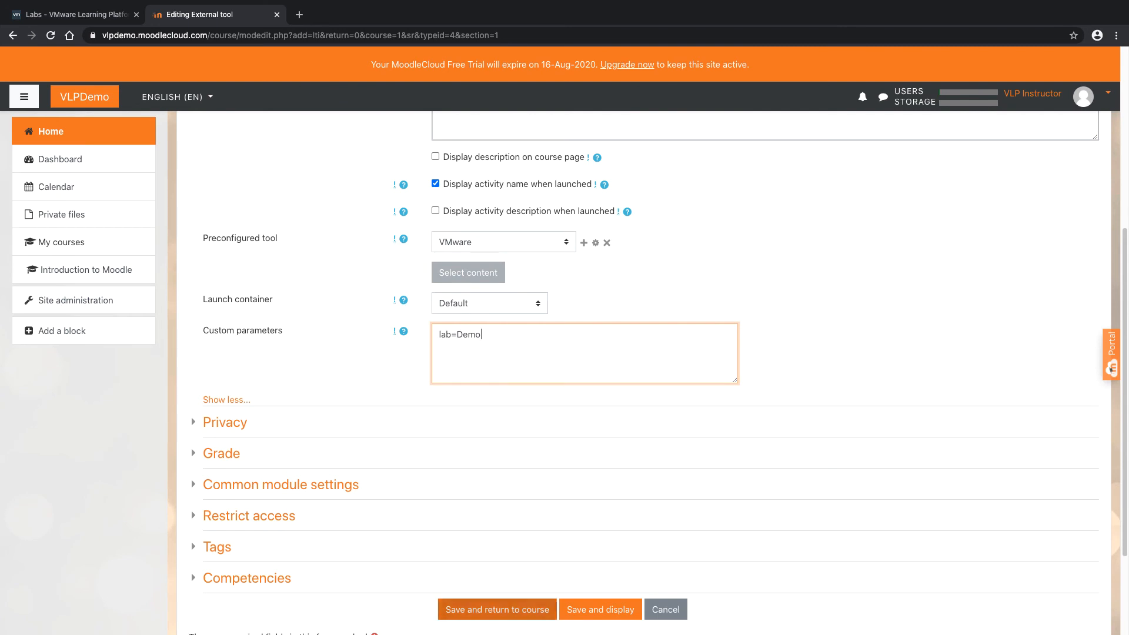
click(493, 610)
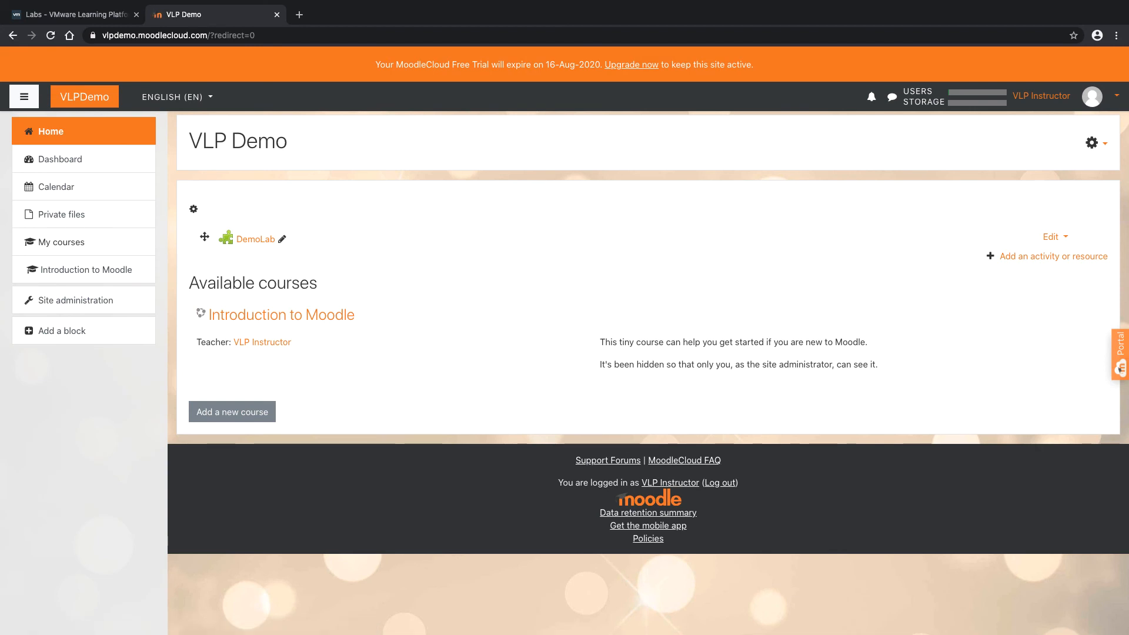
Turn editing off on the VLP Demo home page and launch the DemoLab activity.
click(1093, 143)
click(1061, 165)
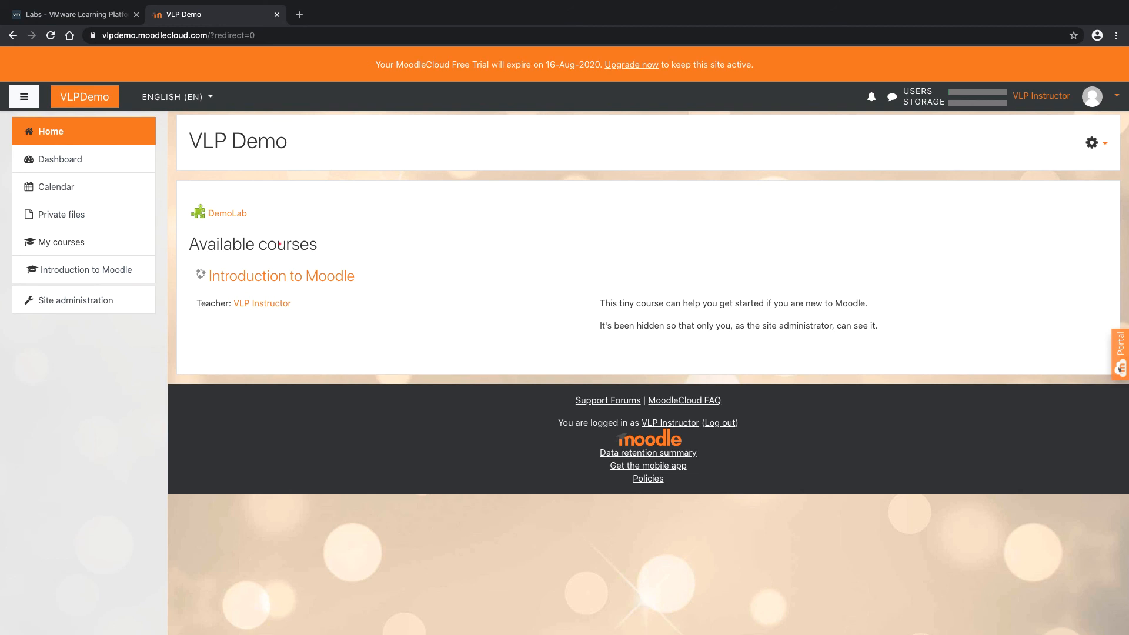
click(279, 244)
click(238, 213)
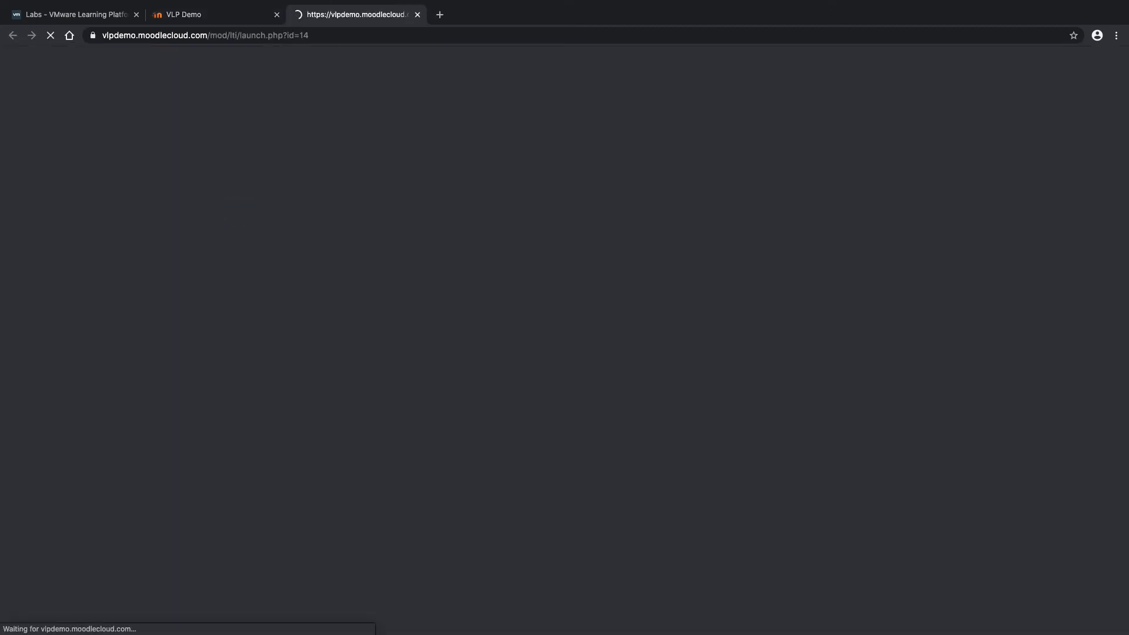